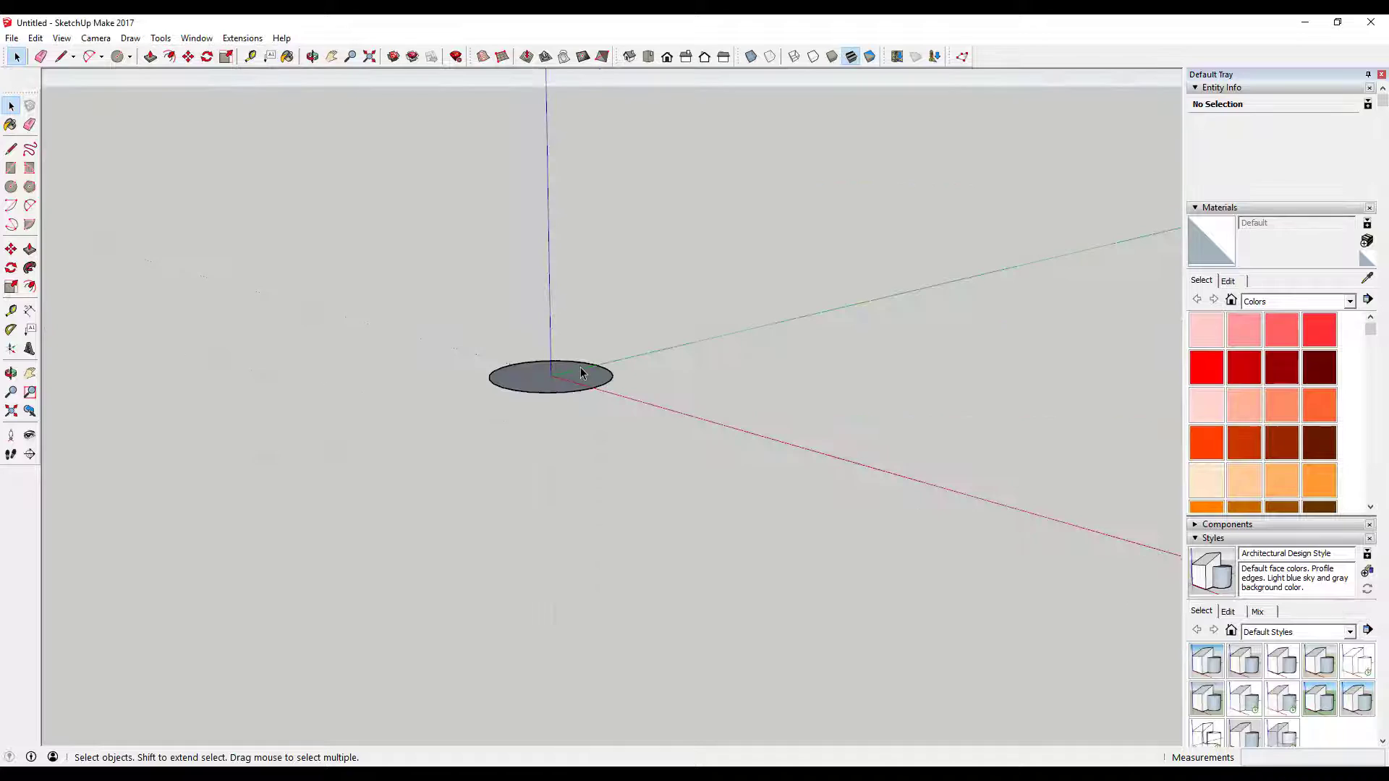
Draw an upright circle locked to the red axis, centred on the disc and reaching its rim
scroll(558, 379, up, 2)
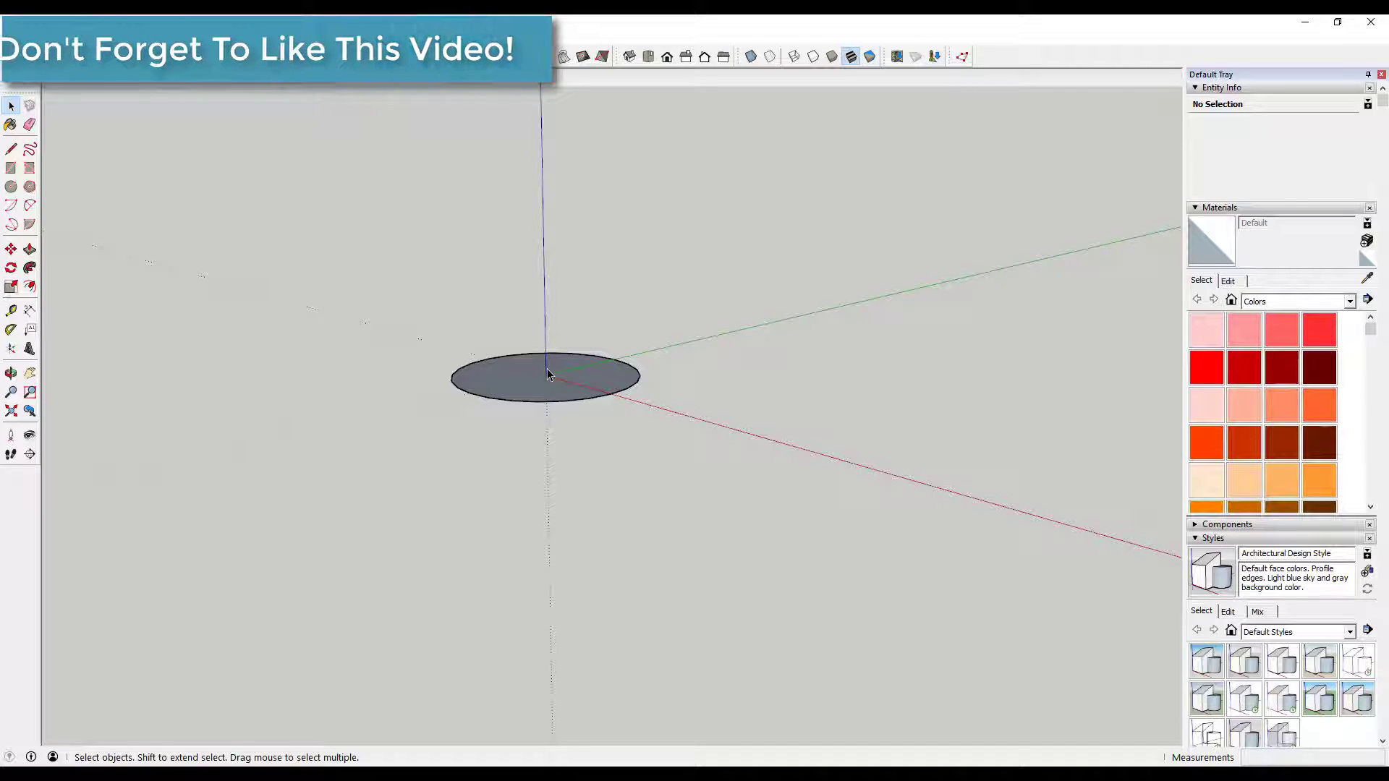
middle_drag(514, 376, 579, 413)
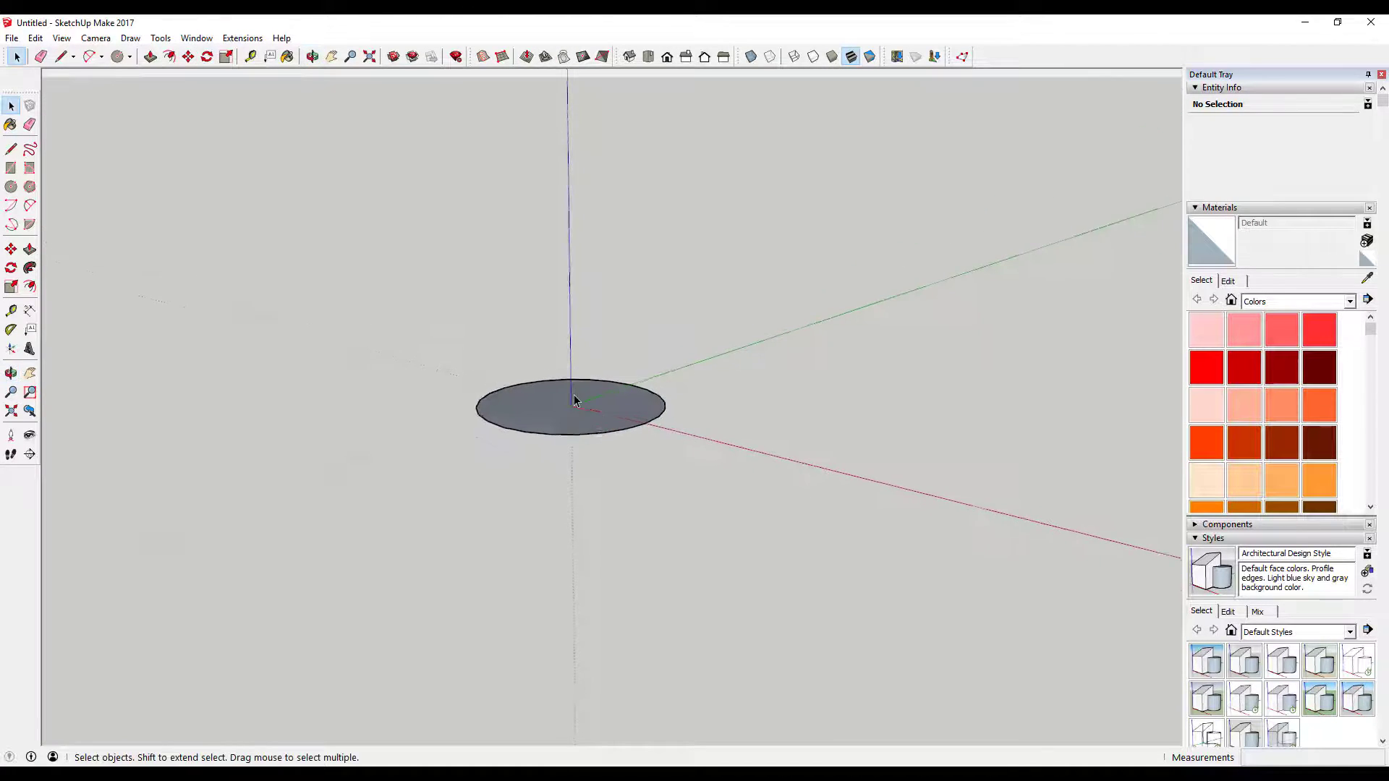
scroll(586, 411, up, 2)
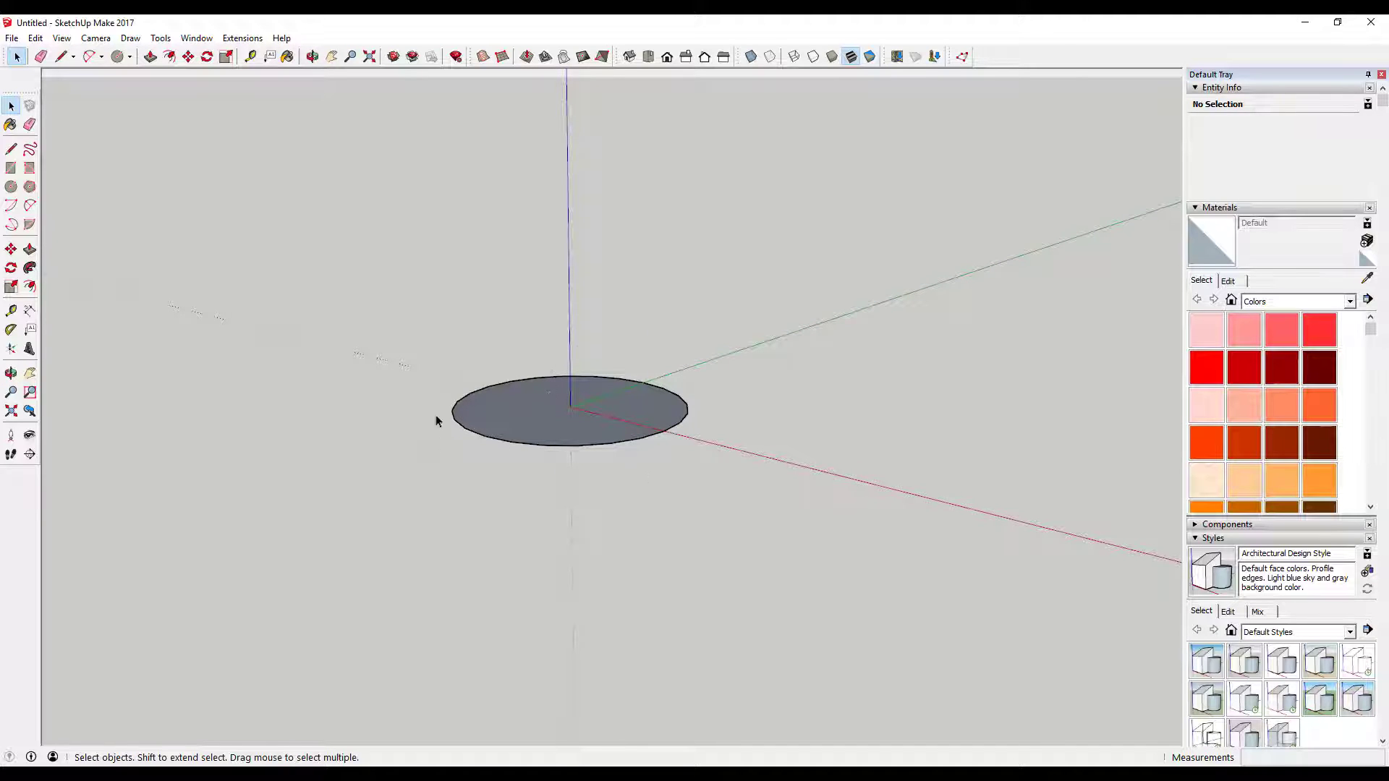
key(c)
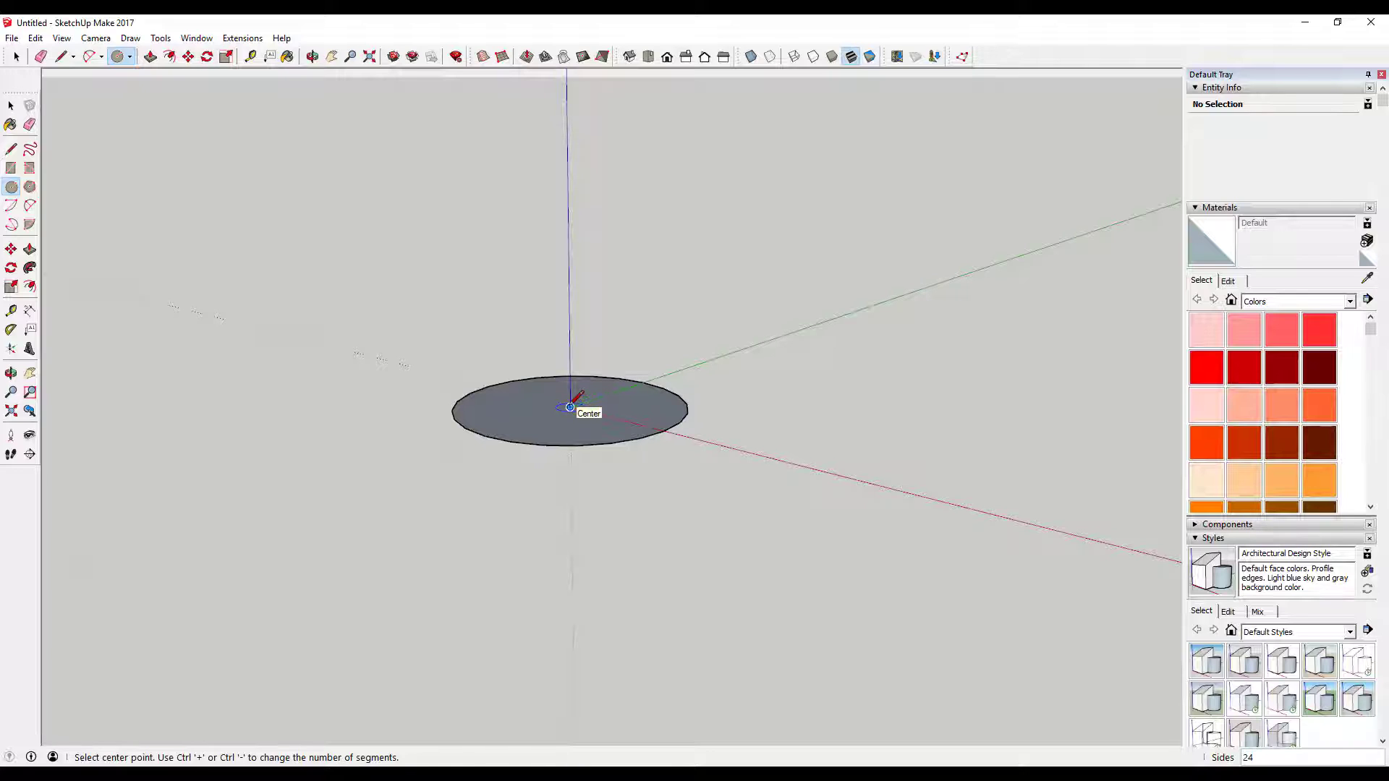
key(Right)
key(space)
click(572, 405)
key(p)
scroll(620, 432, up, 2)
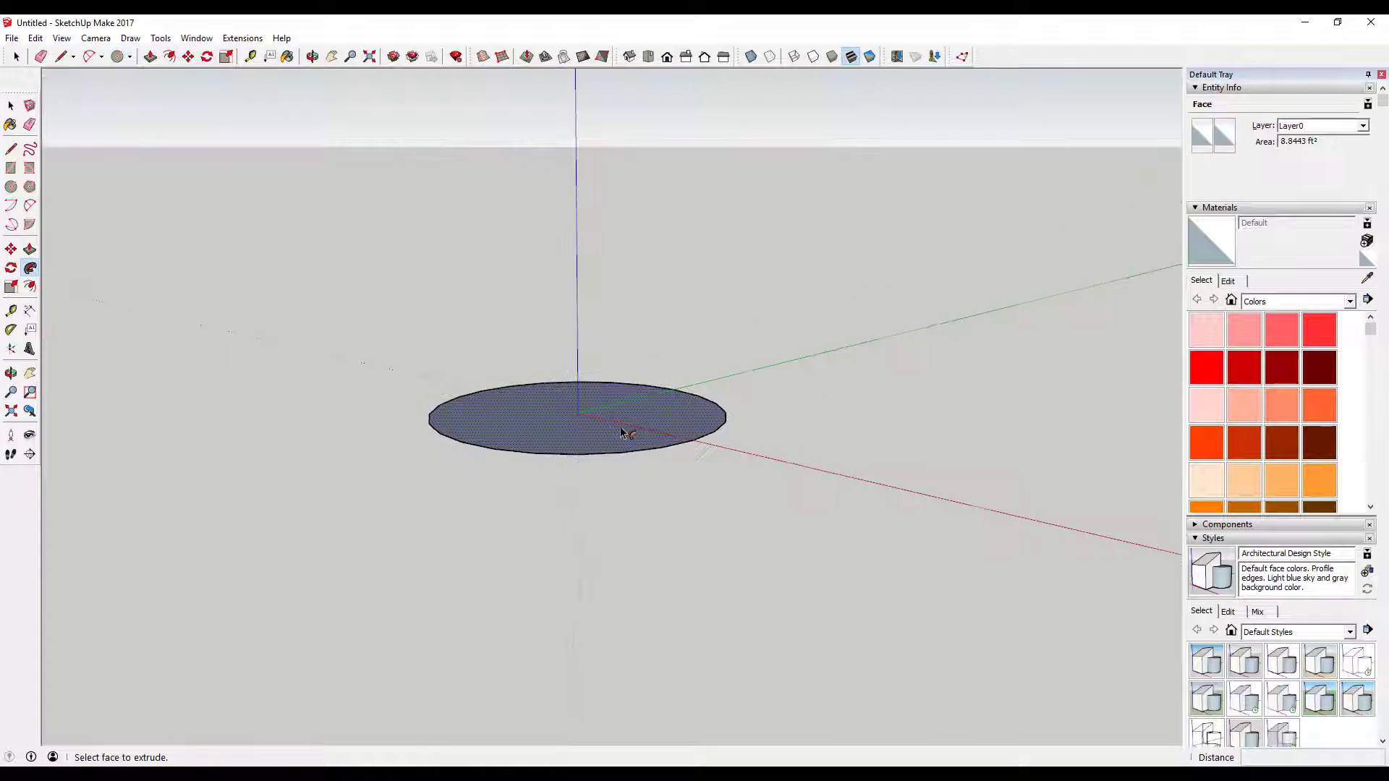
key(c)
click(578, 412)
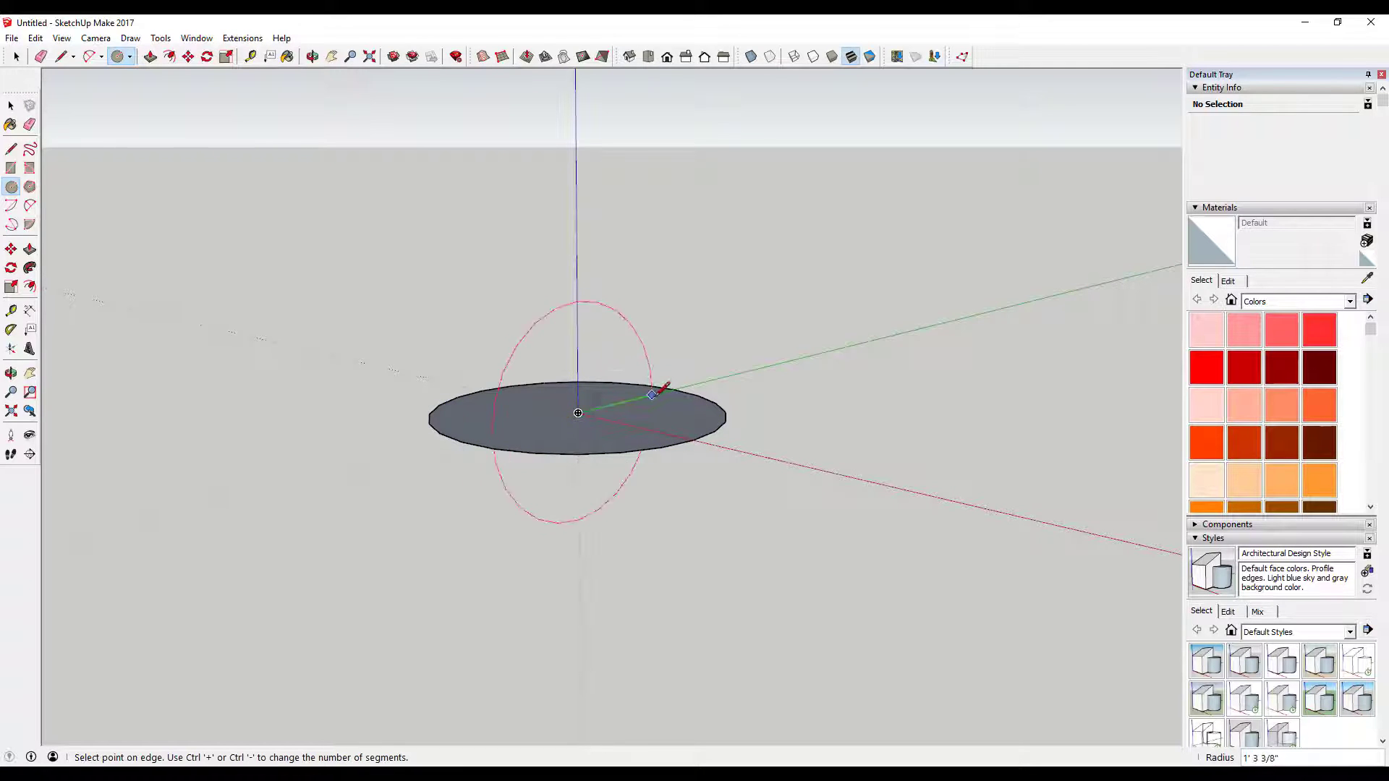
click(673, 390)
key(space)
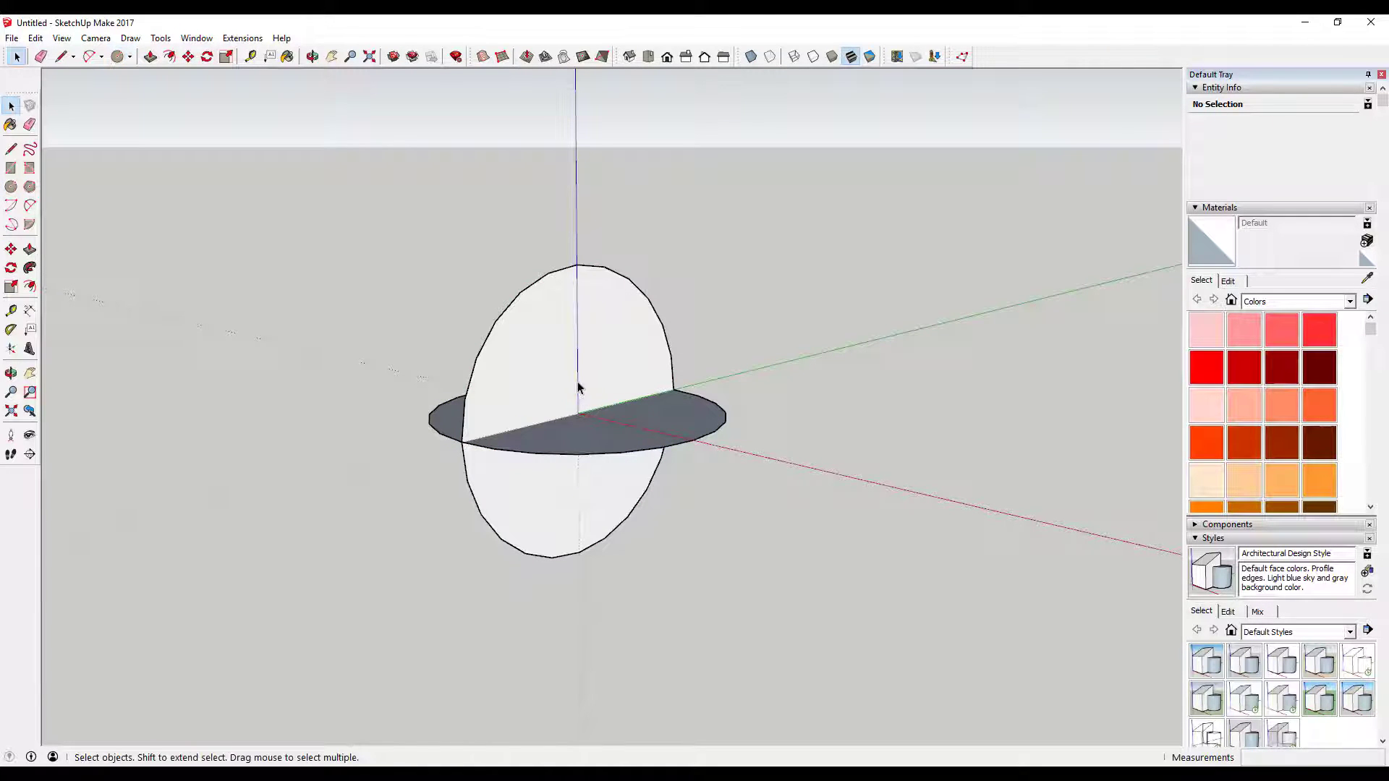
Draw a vertical line from the disc centre up to the top of the upright circle
key(l)
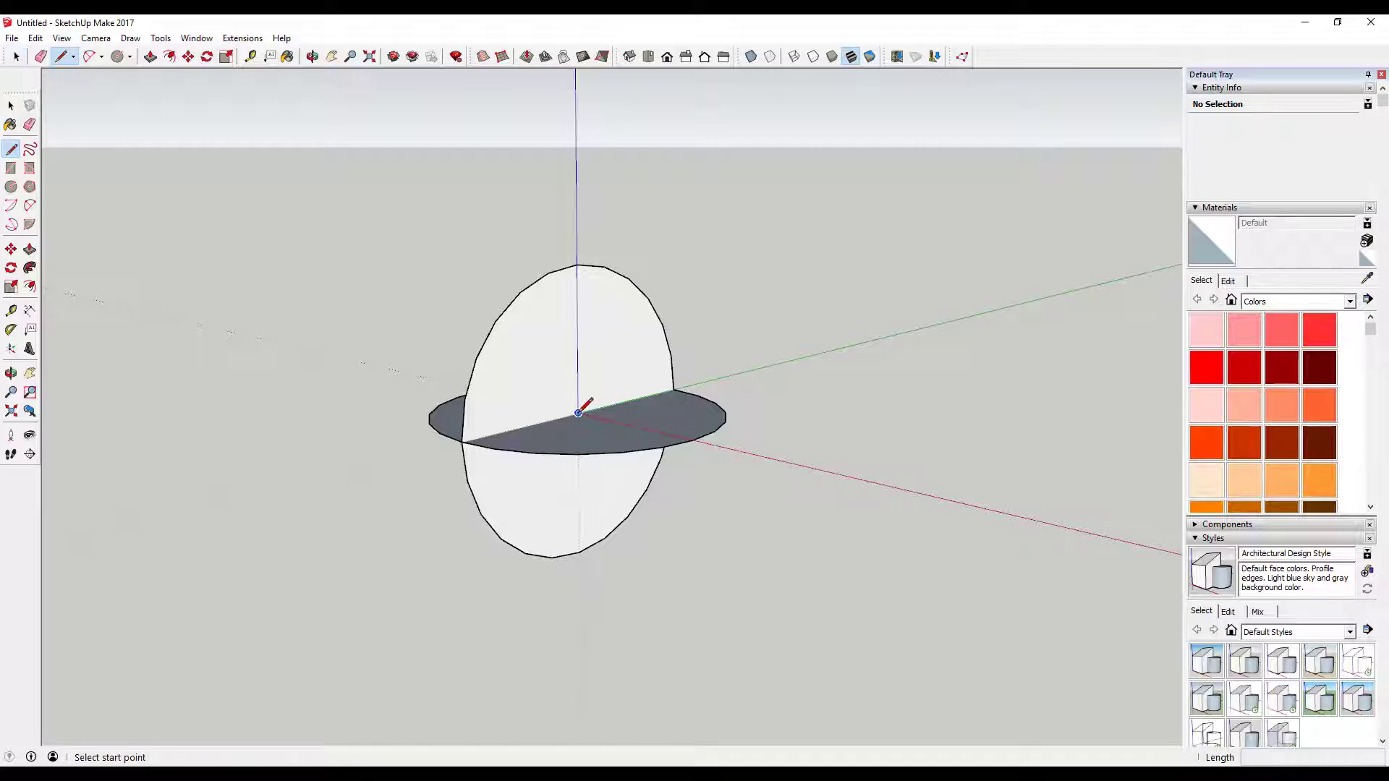
click(578, 413)
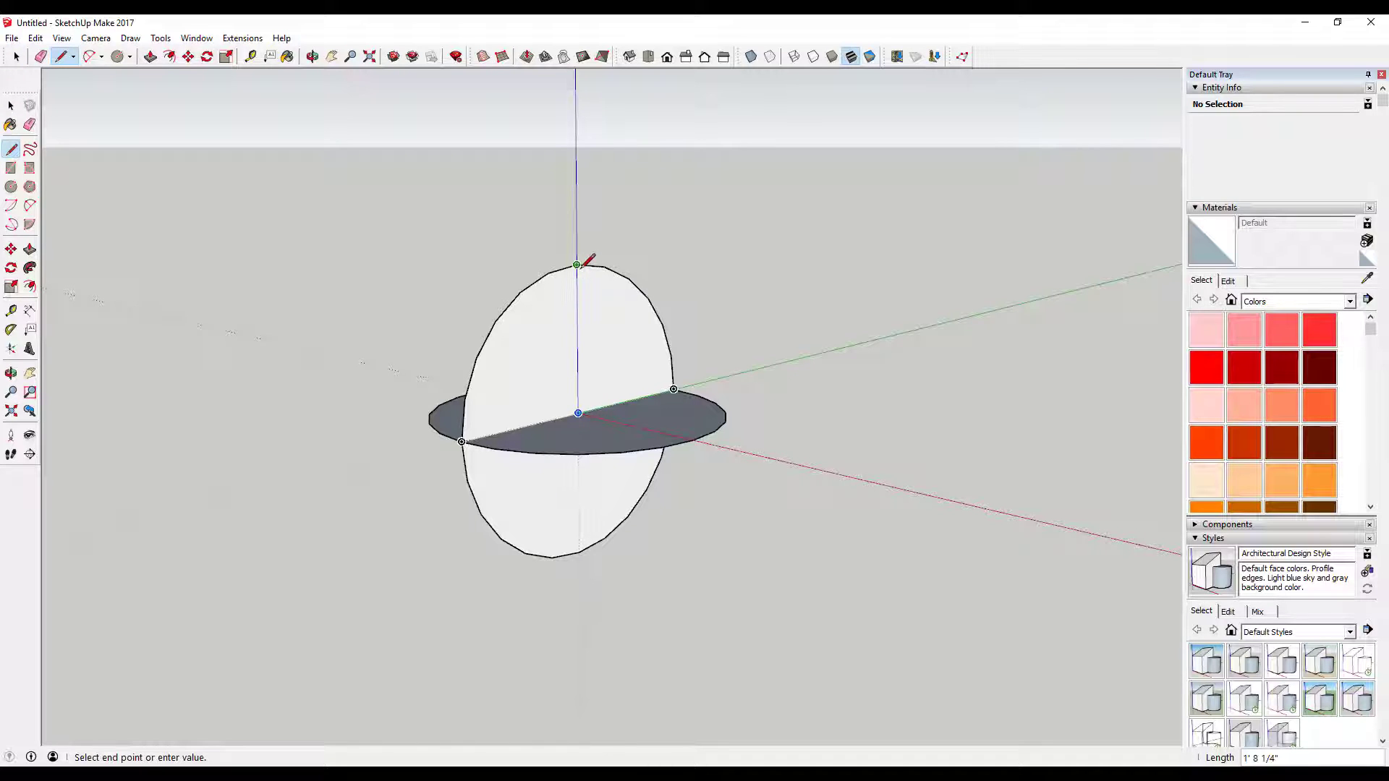
key(space)
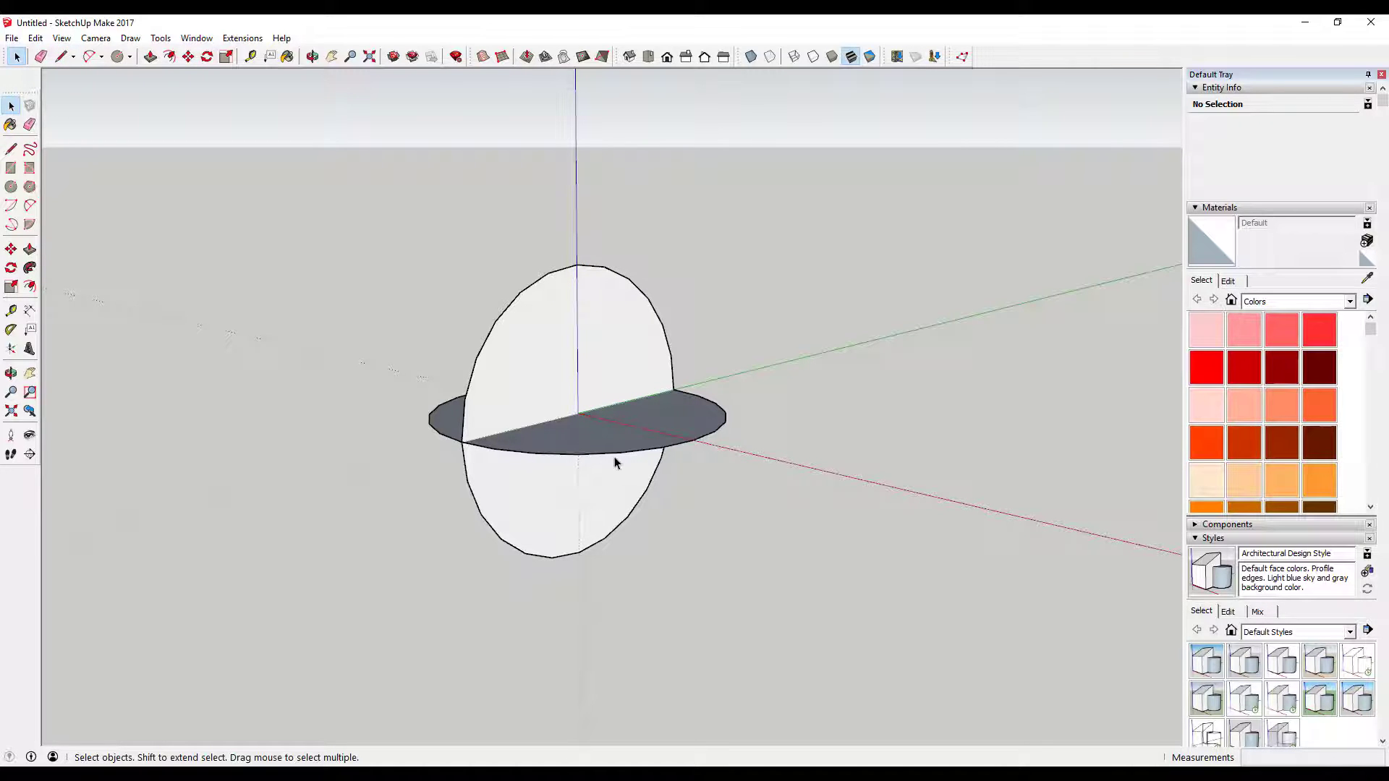
key(l)
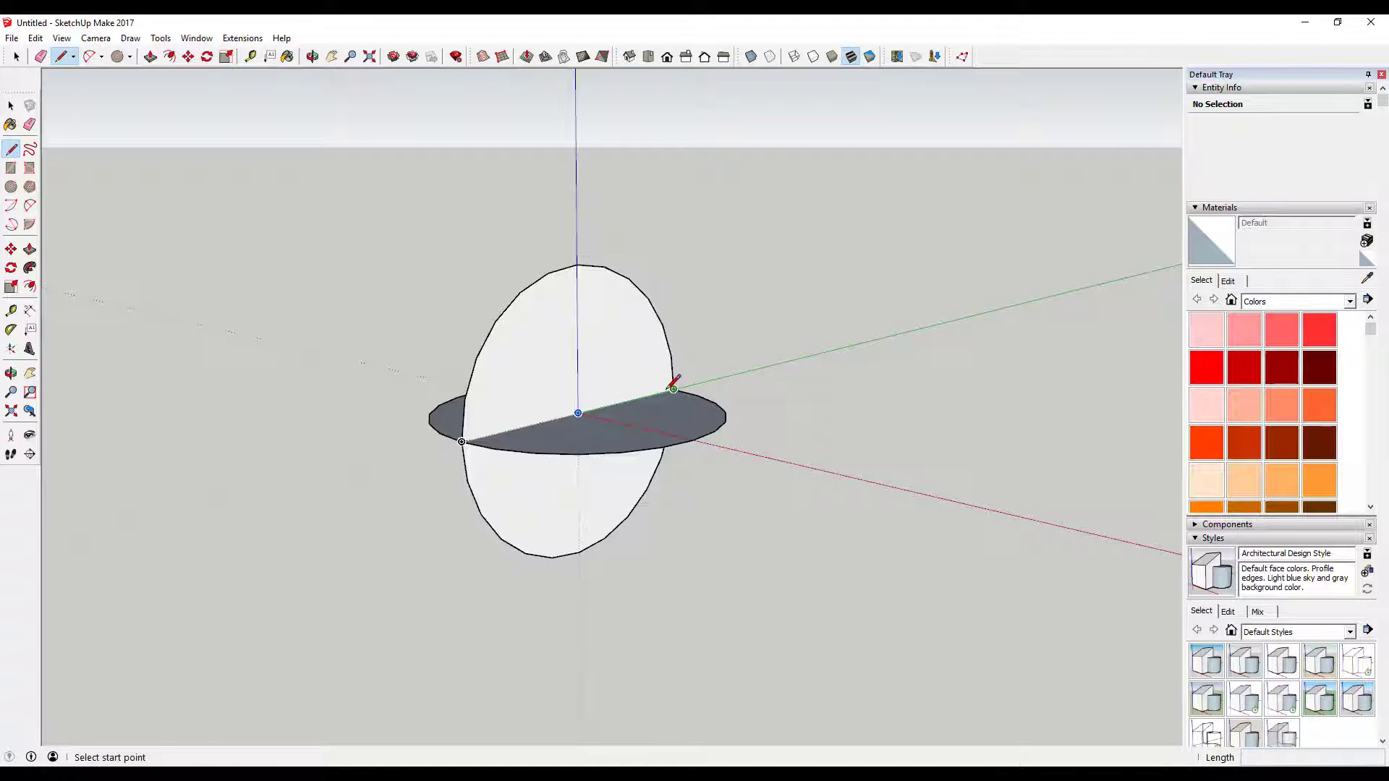
click(579, 413)
click(578, 265)
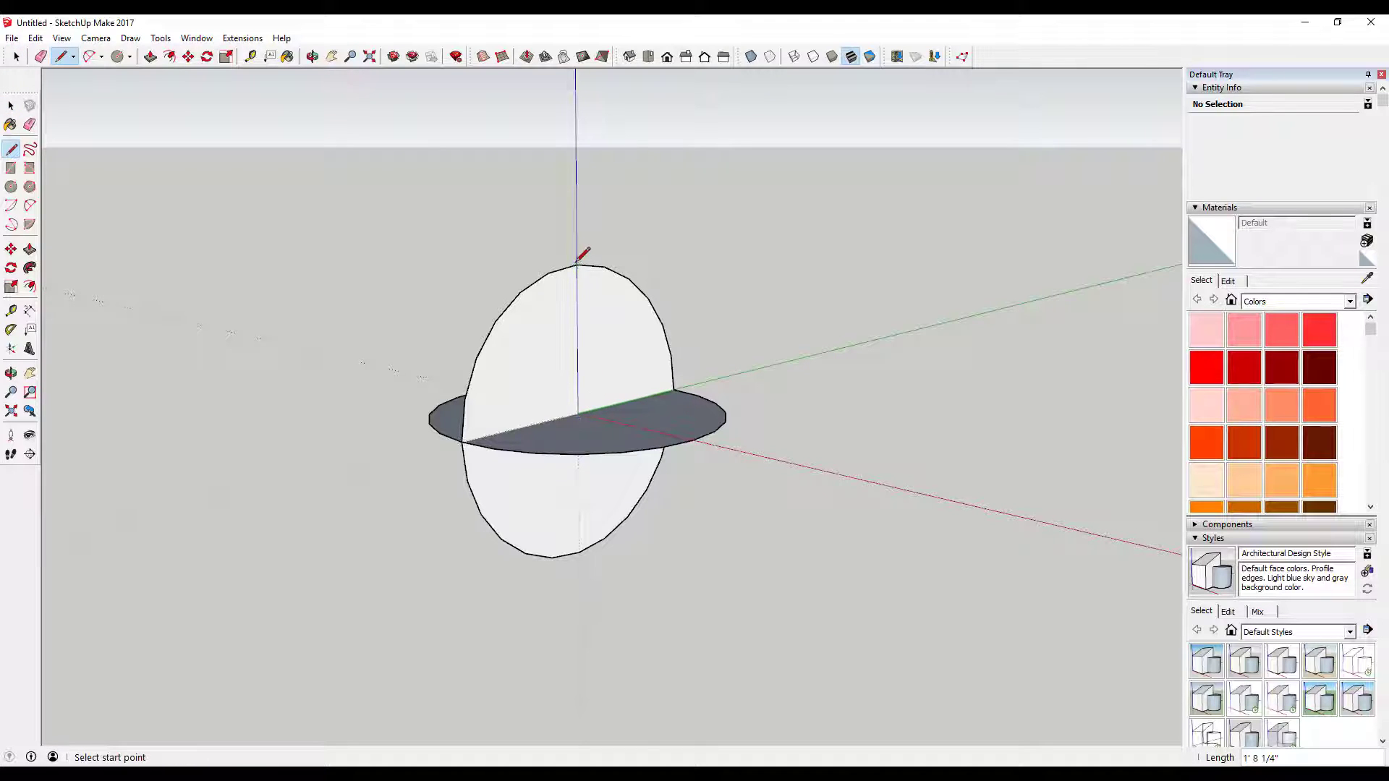
key(space)
Erase the upper-left and lower arcs, leaving only the upper-right quarter-circle face
click(601, 305)
key(e)
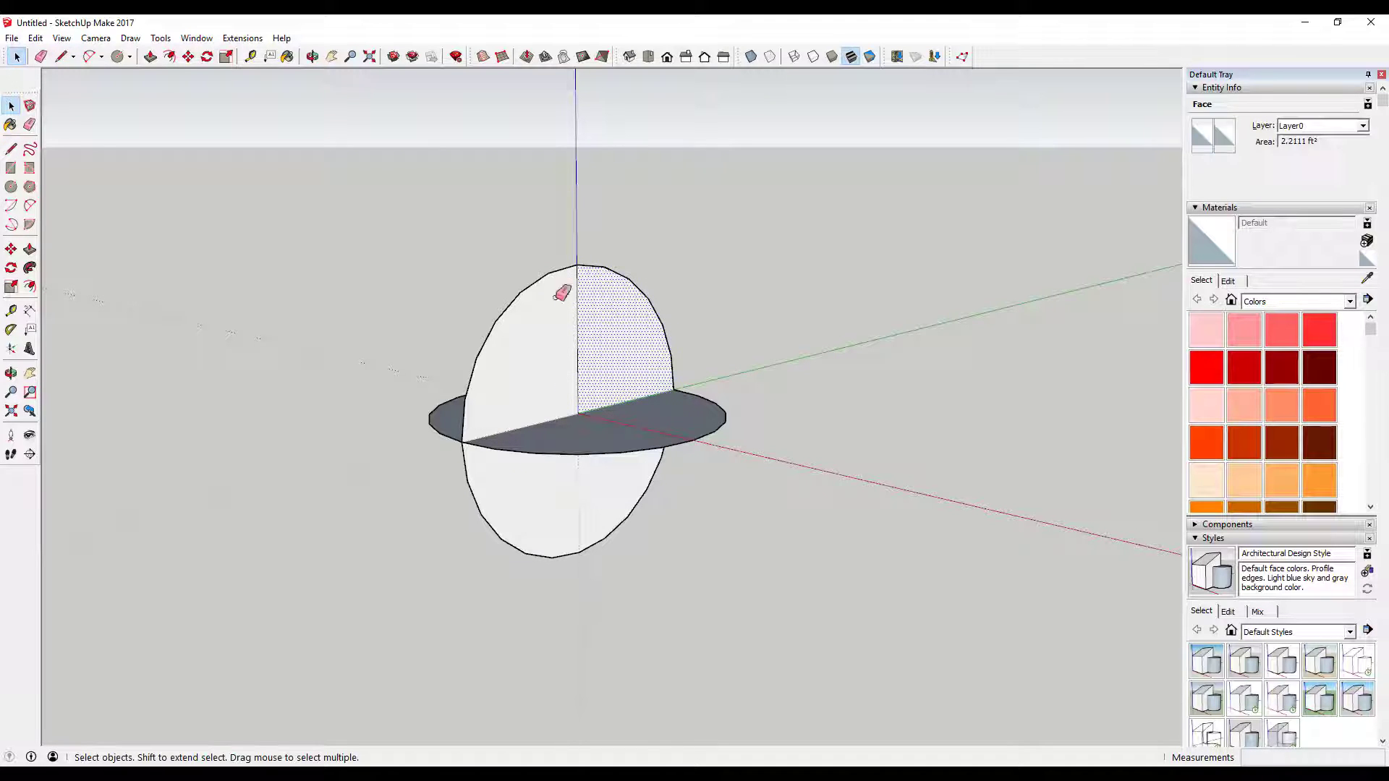
click(533, 282)
mouse_move(547, 529)
mouse_down()
mouse_move(466, 531)
mouse_move(590, 461)
mouse_up()
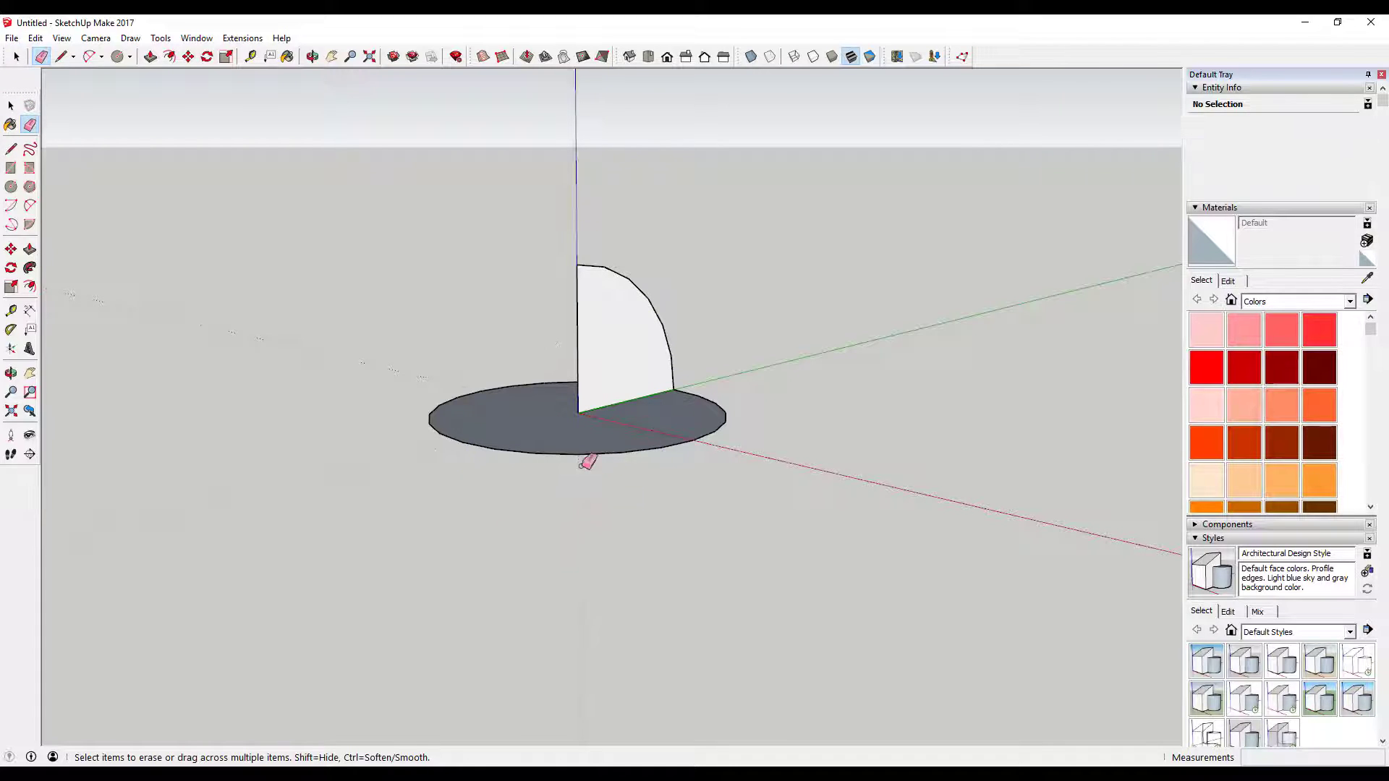
Follow Me the quarter-circle face along the disc's rim into a dome, then select the dome surface
key(space)
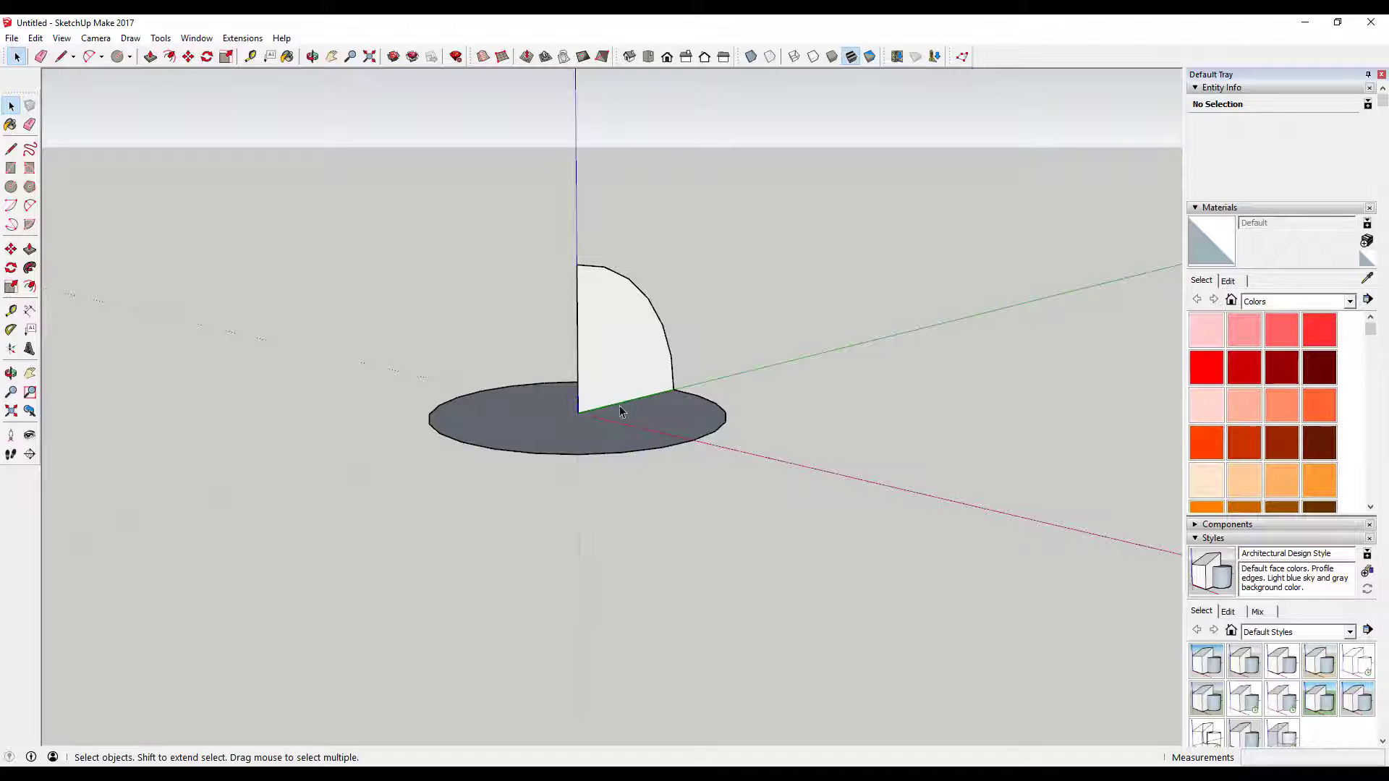
click(622, 455)
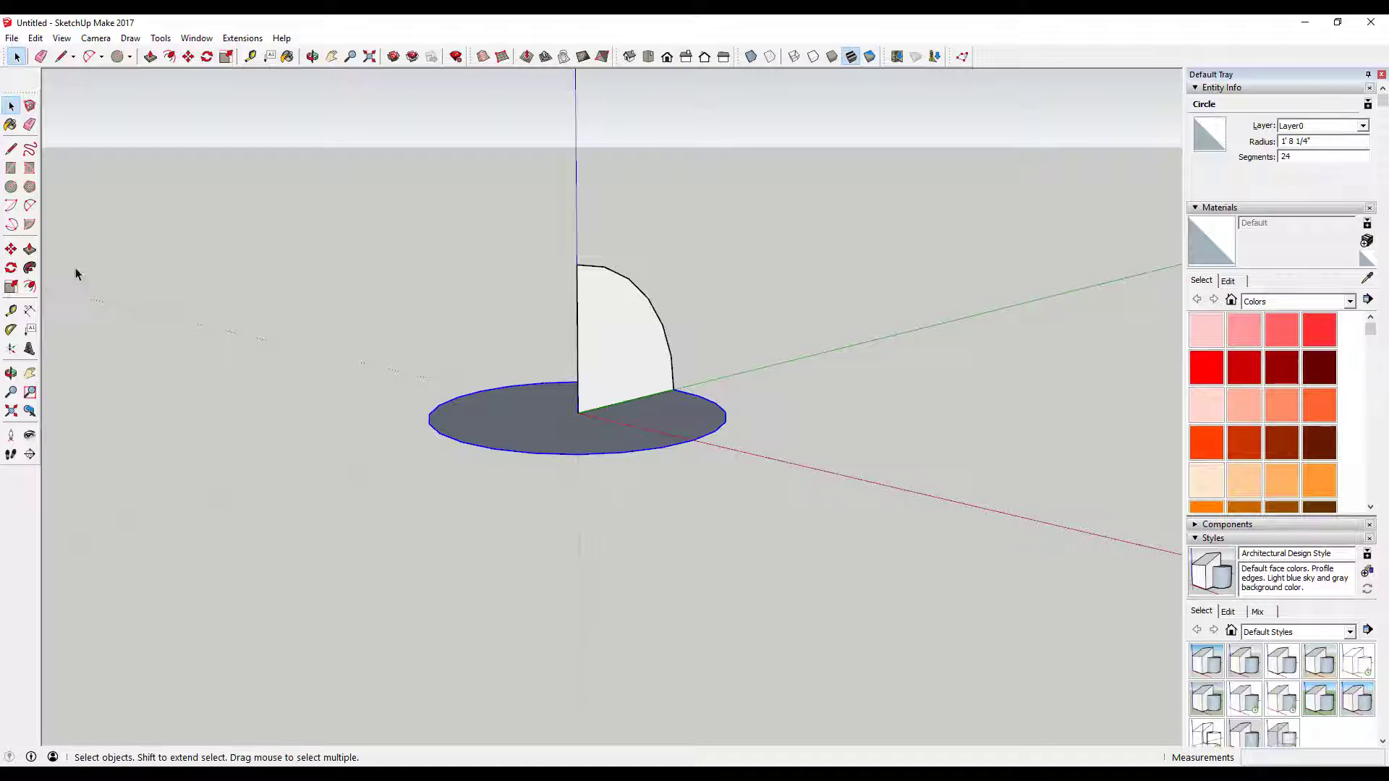
click(30, 269)
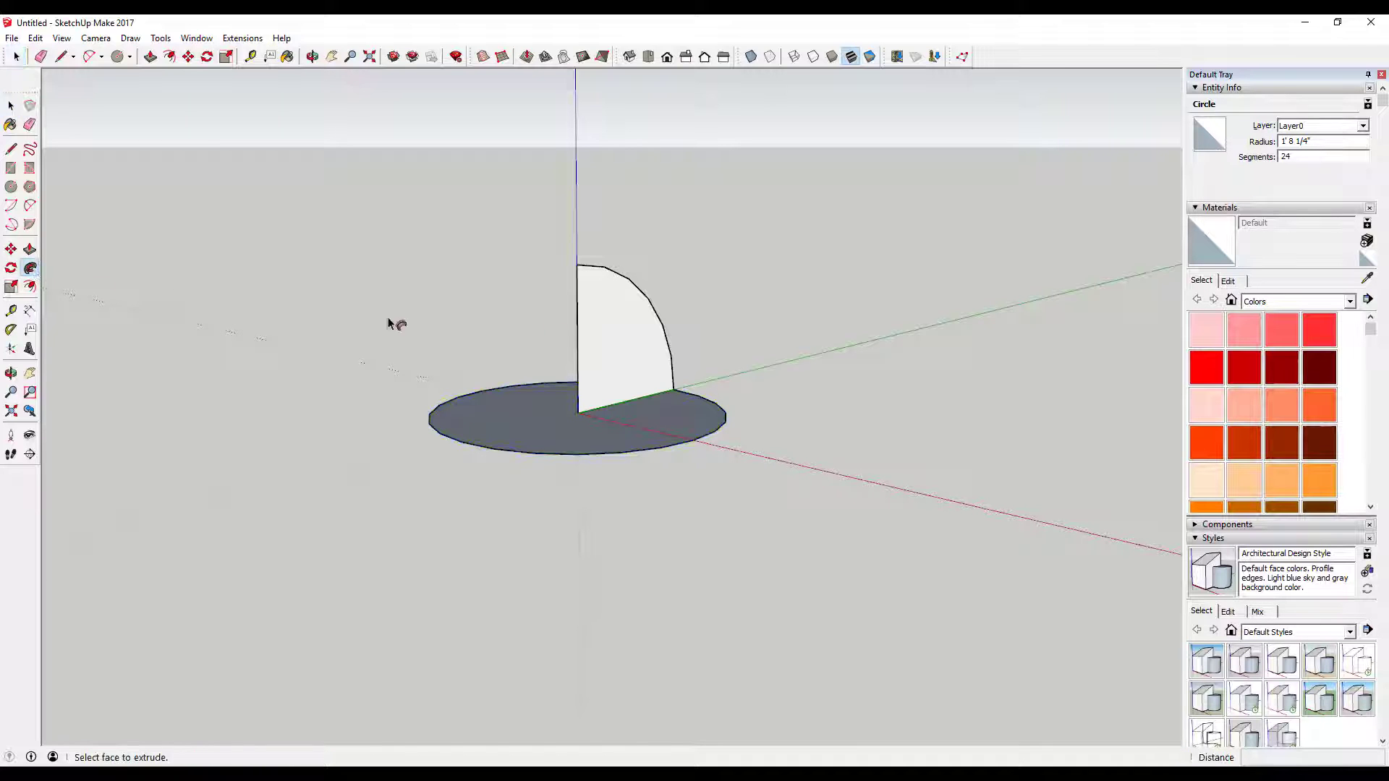
click(626, 328)
key(o)
middle_drag(727, 396, 601, 418)
key(space)
click(589, 428)
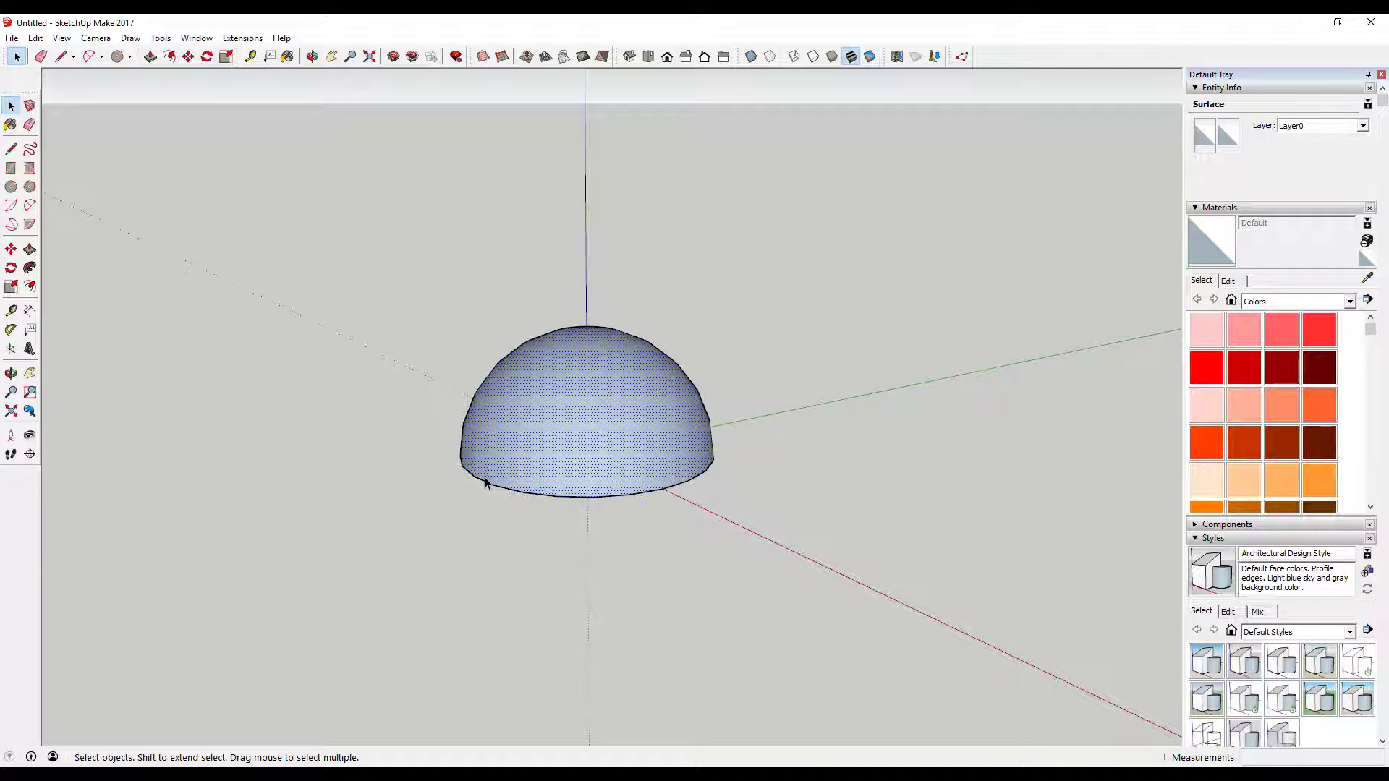
Copy the dome further along the green axis, placing the duplicate beside the original
key(m)
click(474, 477)
key(ctrl)
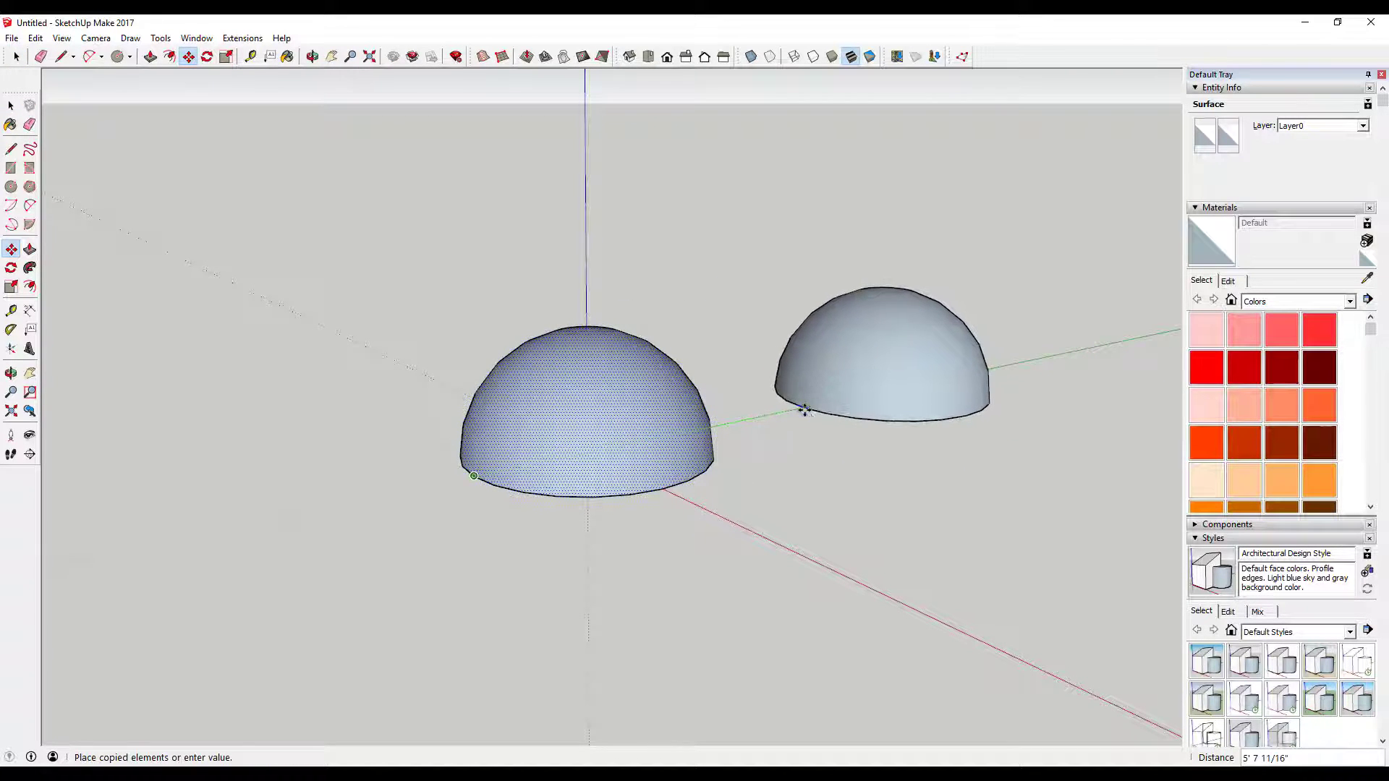
click(809, 417)
key(space)
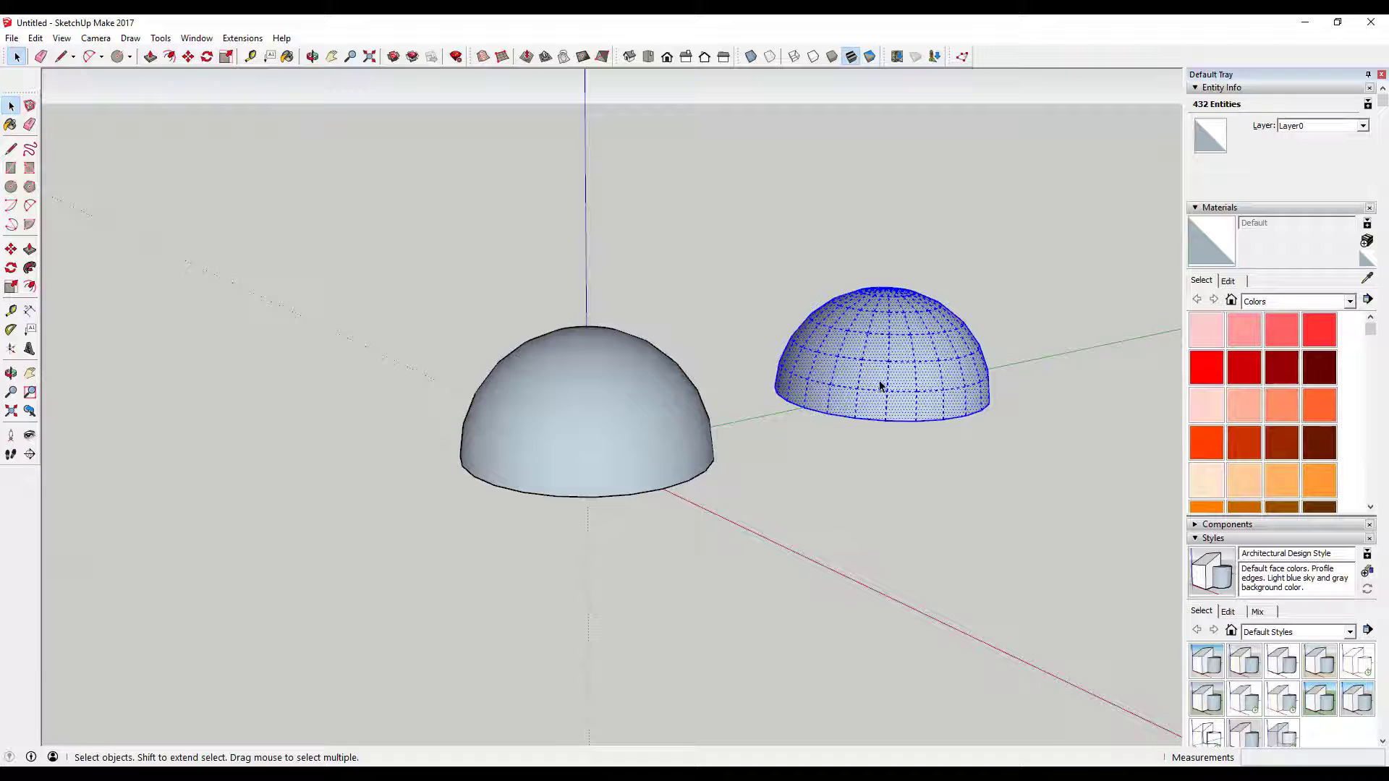
Rotate the copied dome 180° into an upside-down bowl and orbit down to eye level
key(q)
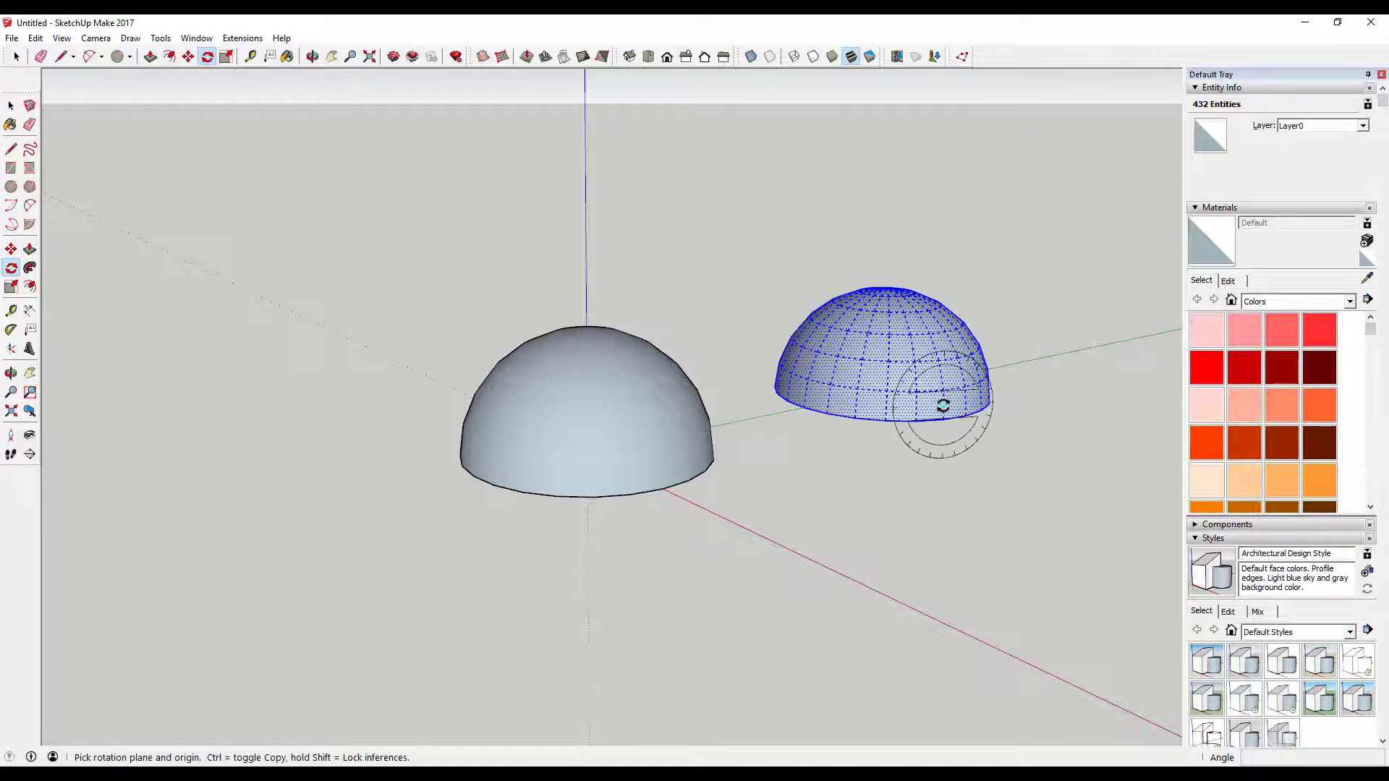
click(966, 416)
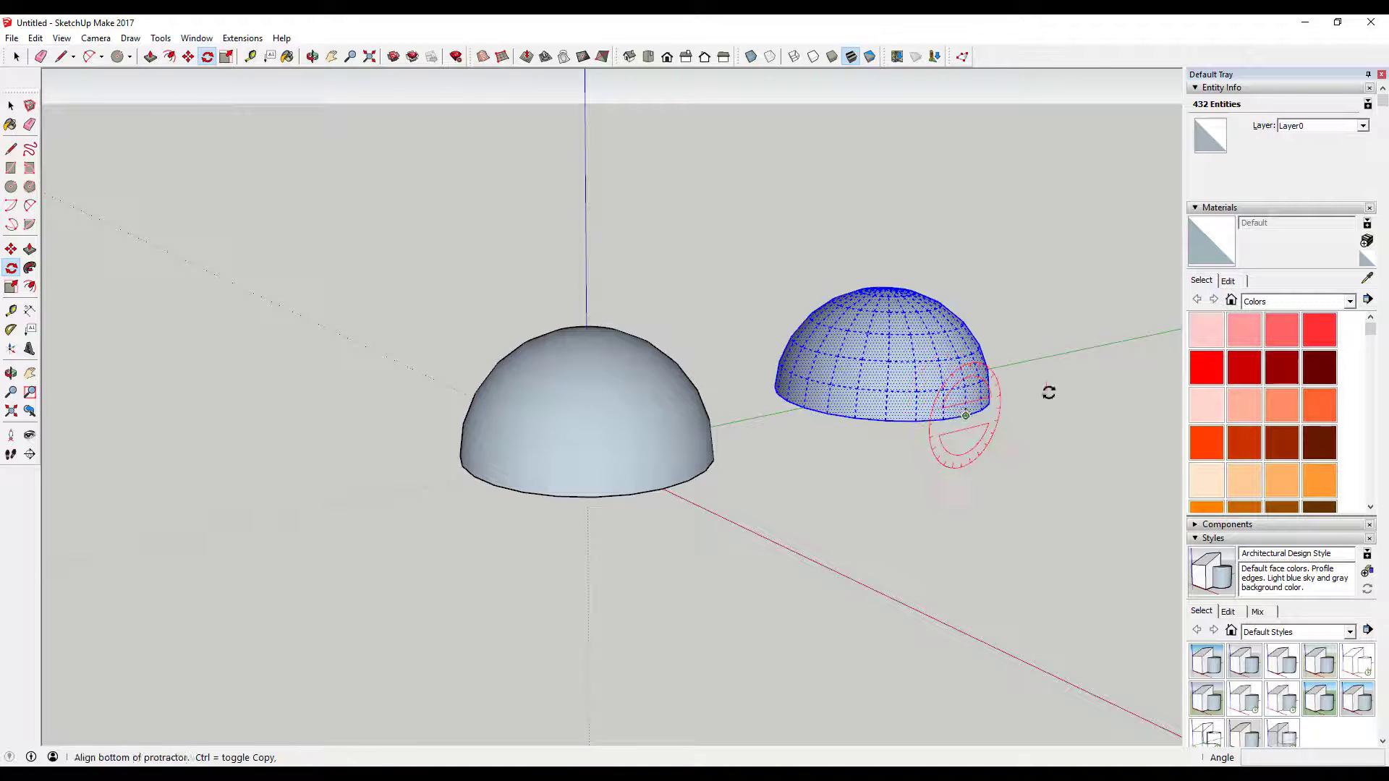
click(1049, 395)
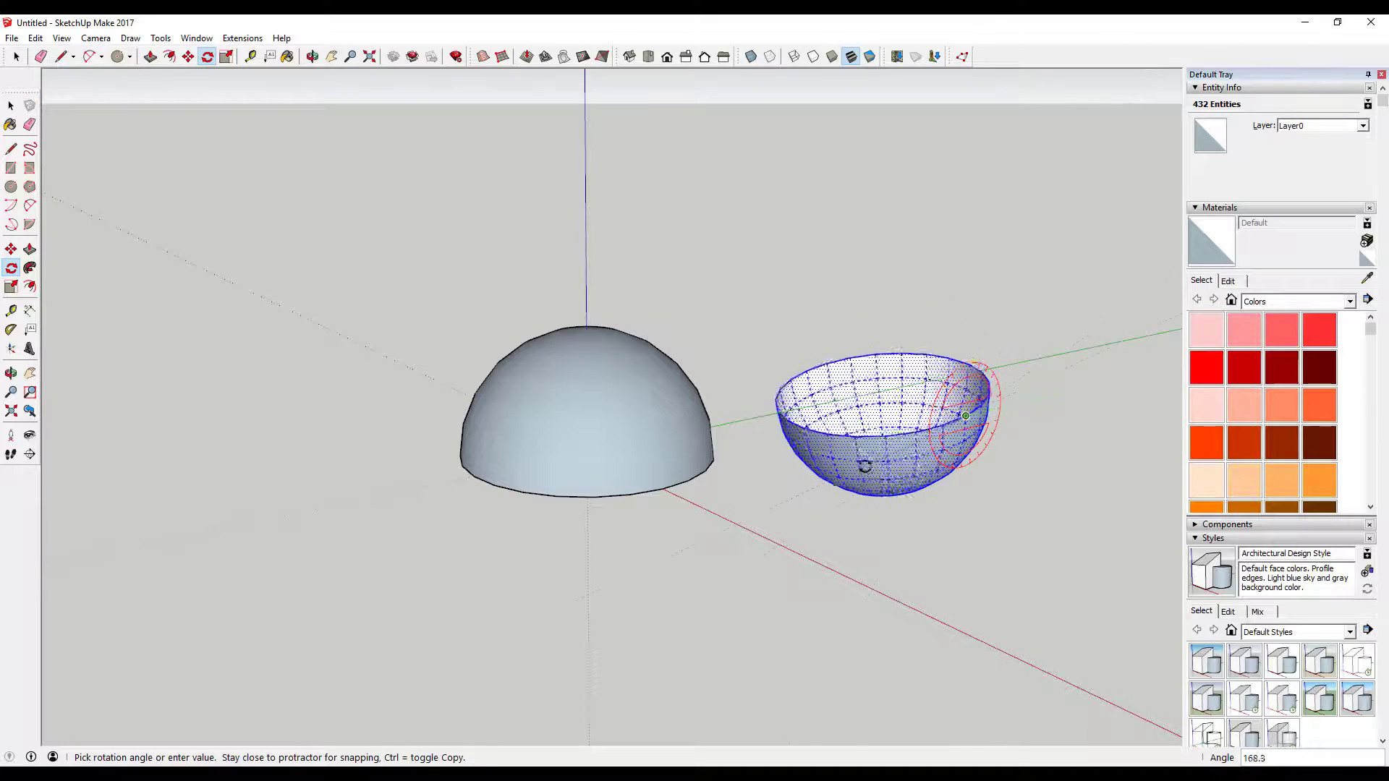
click(860, 443)
key(space)
scroll(943, 463, down, 3)
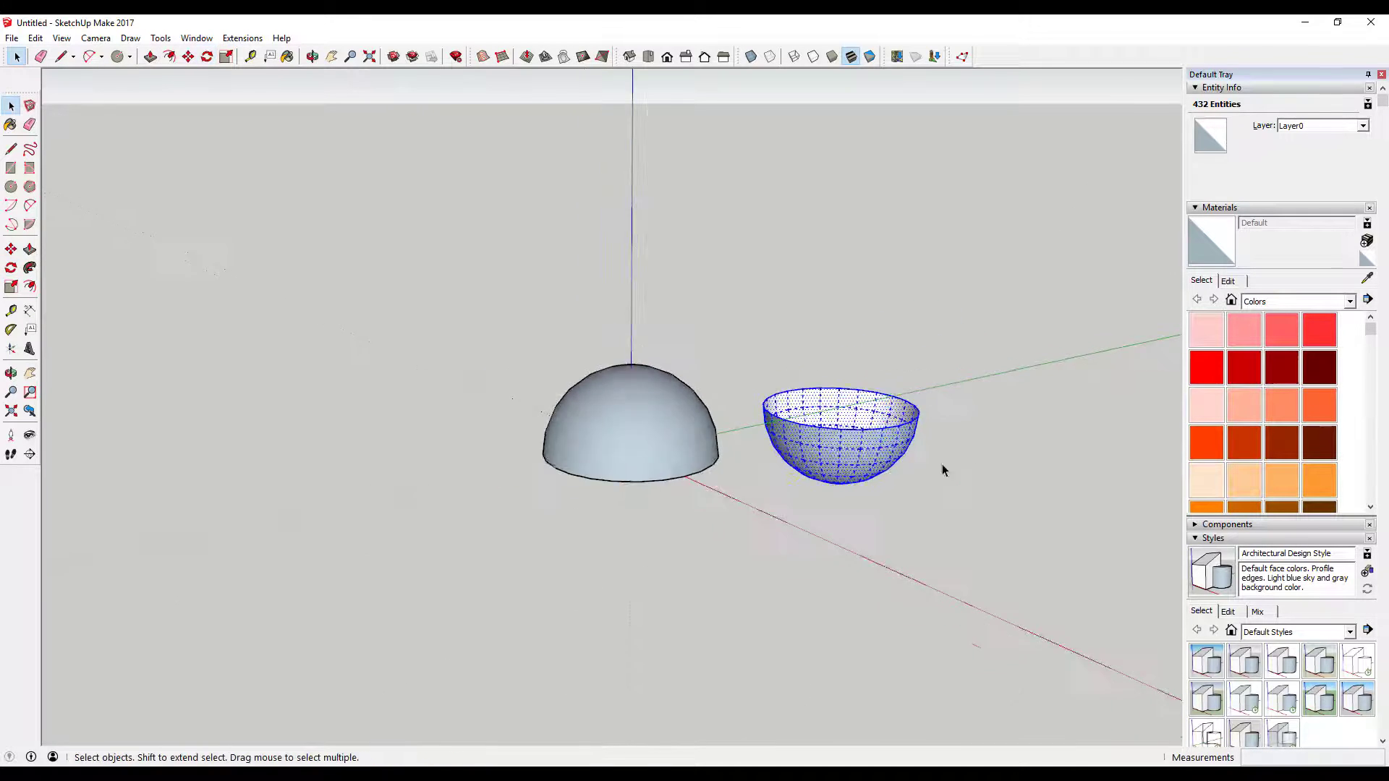
scroll(939, 443, up, 4)
middle_drag(939, 443, 822, 356)
scroll(927, 427, up, 2)
scroll(927, 433, down, 2)
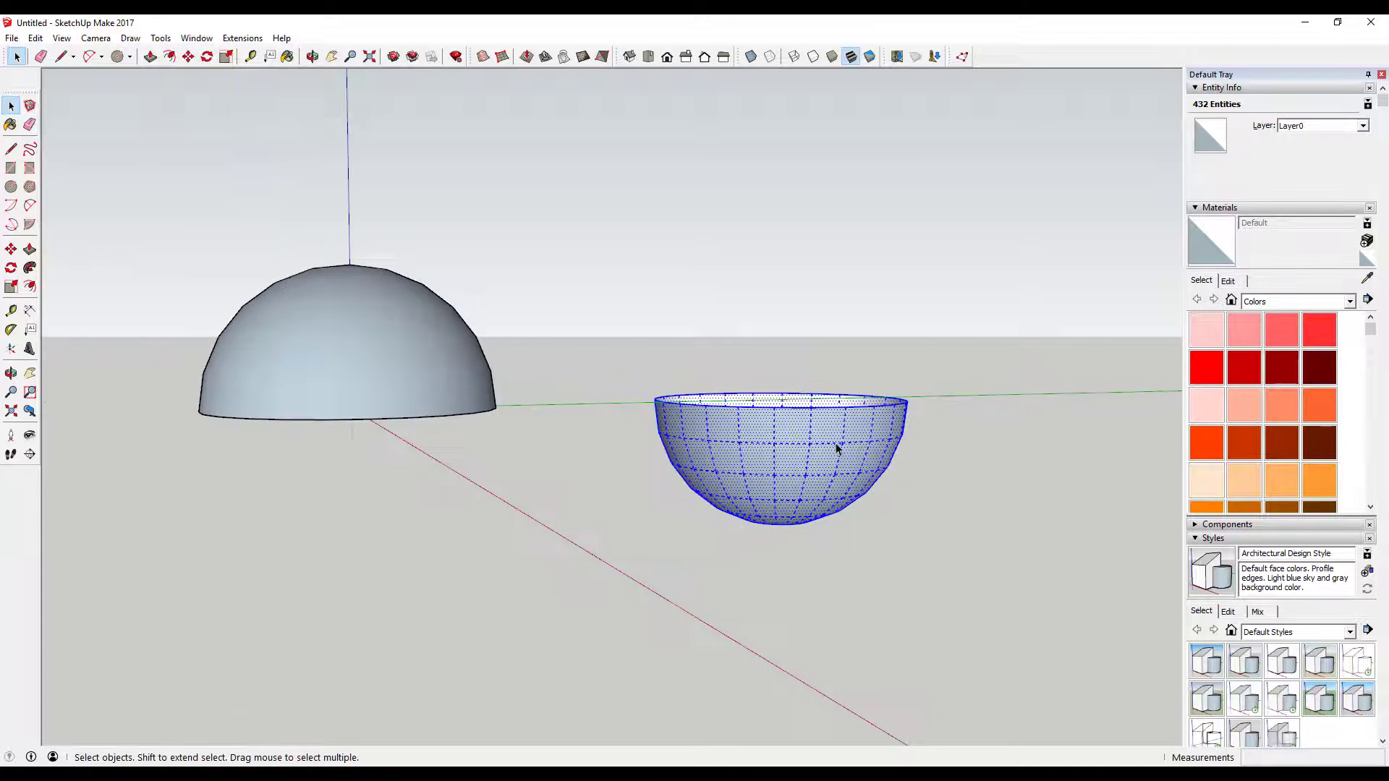
Move the bowl rim-to-rim beneath the dome to close the sphere, then select its lower hemisphere
key(m)
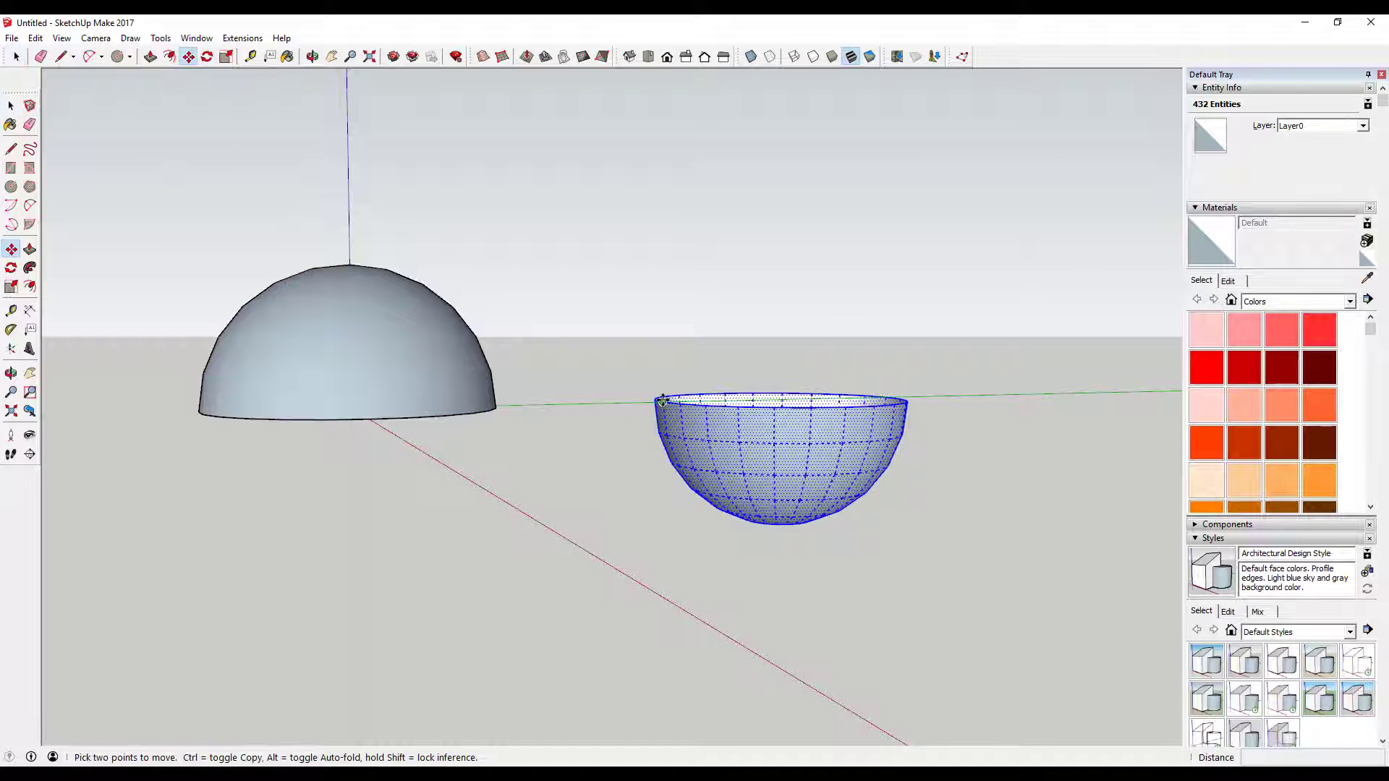
click(667, 400)
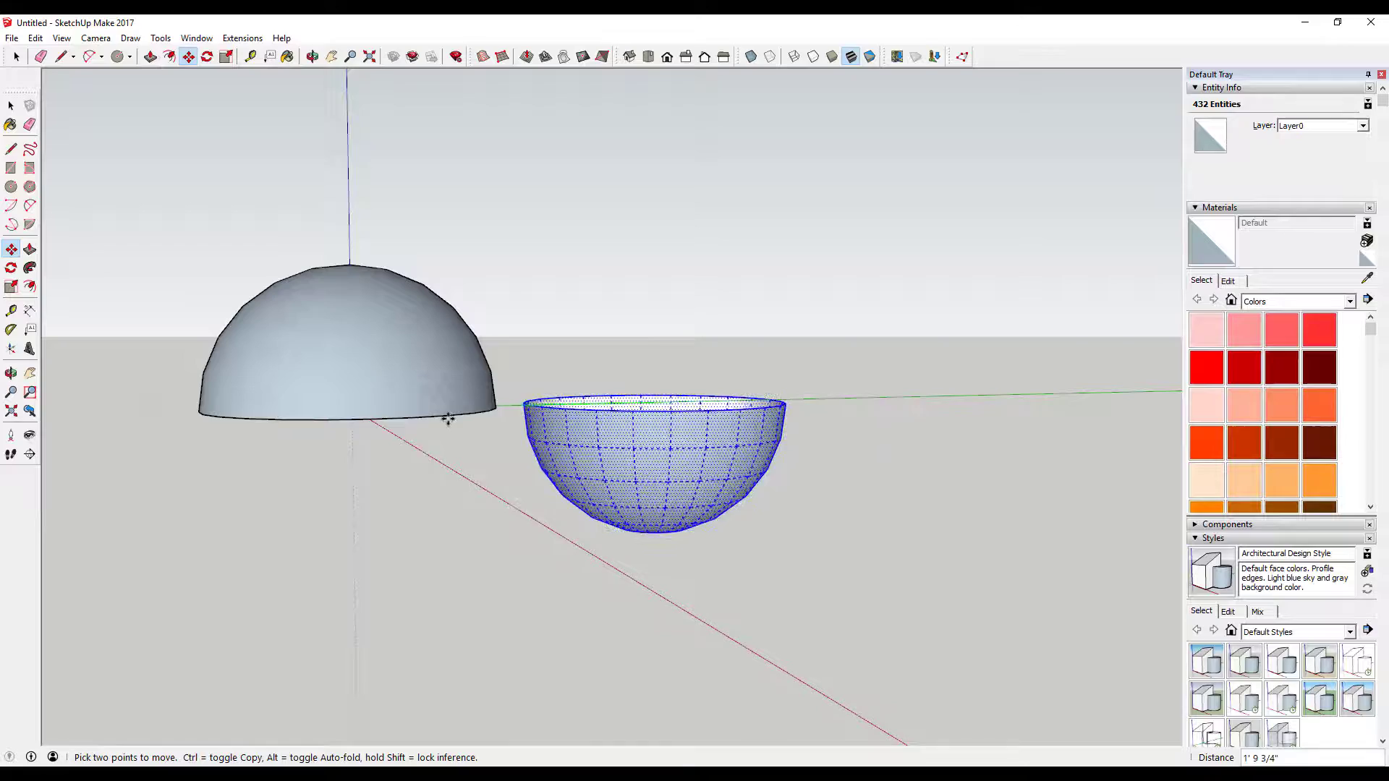
click(201, 413)
middle_drag(201, 413, 480, 365)
click(739, 463)
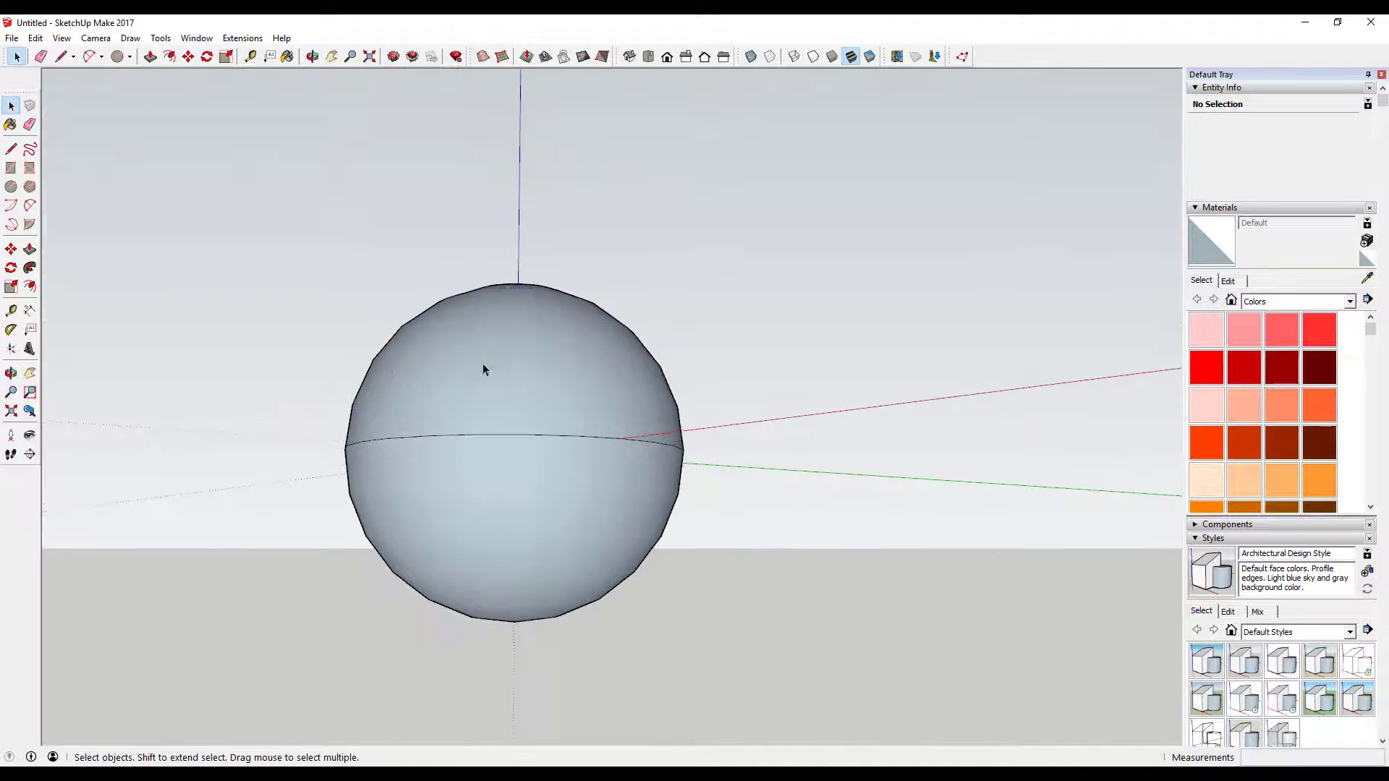
click(512, 485)
scroll(756, 423, down, 3)
middle_drag(757, 423, 619, 500)
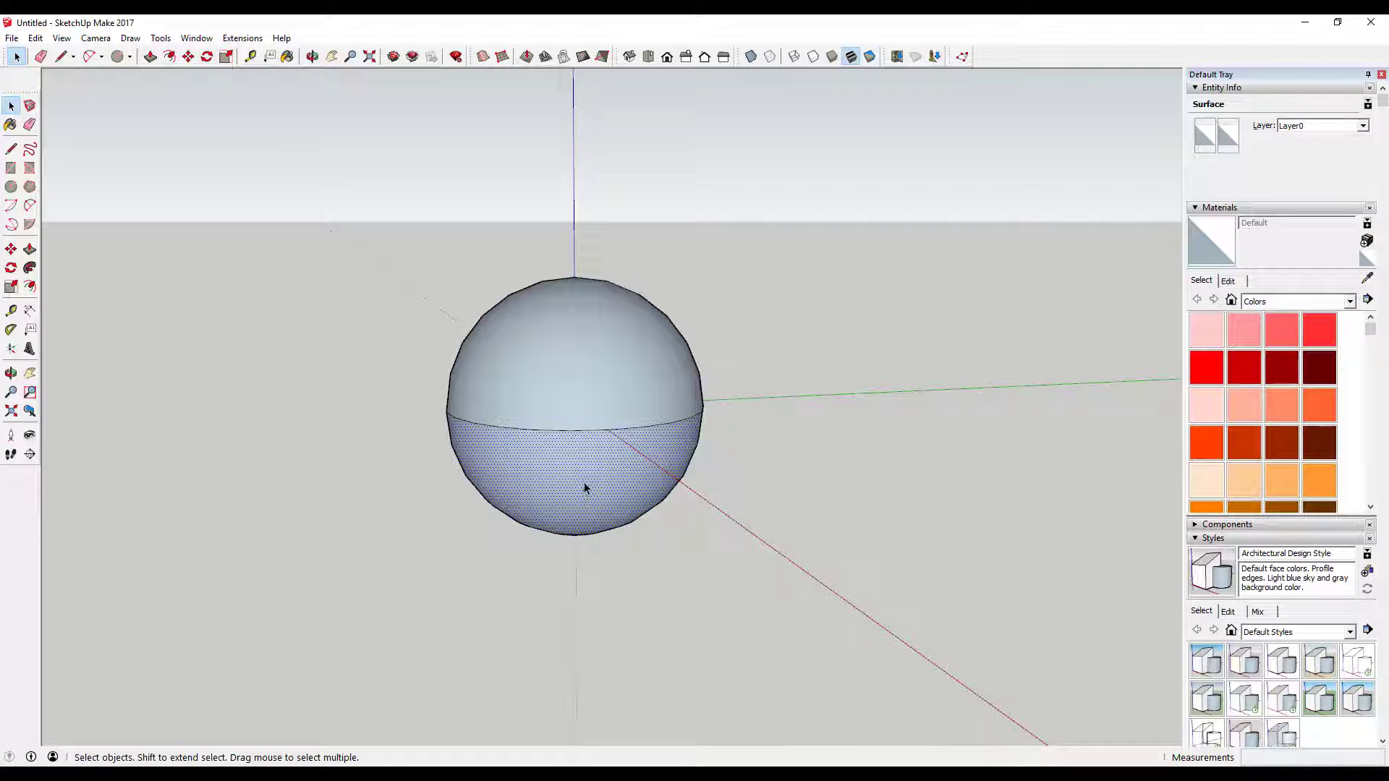
Scale the lower hemisphere downward along blue by about 2.11 to form the egg shape
key(s)
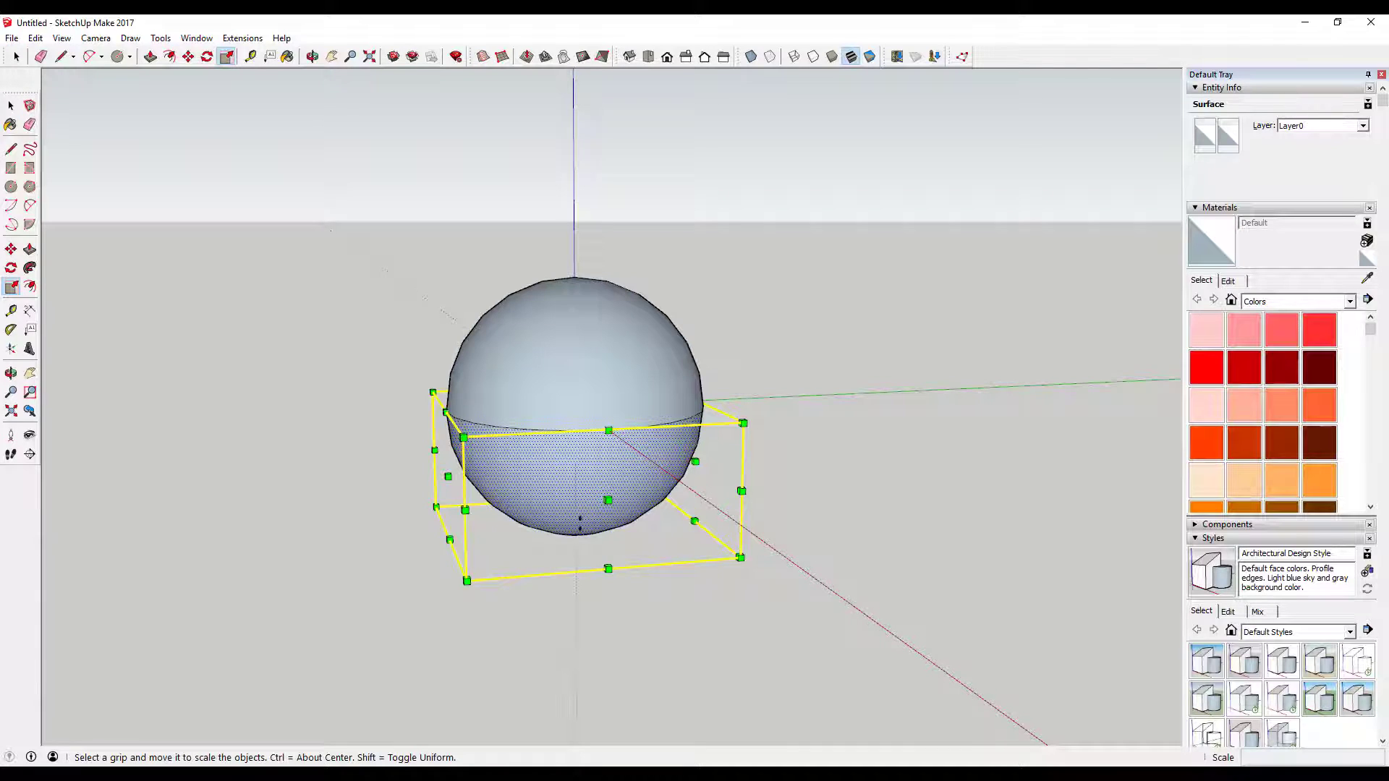
mouse_move(573, 551)
middle_down()
mouse_move(648, 490)
mouse_move(575, 536)
middle_up()
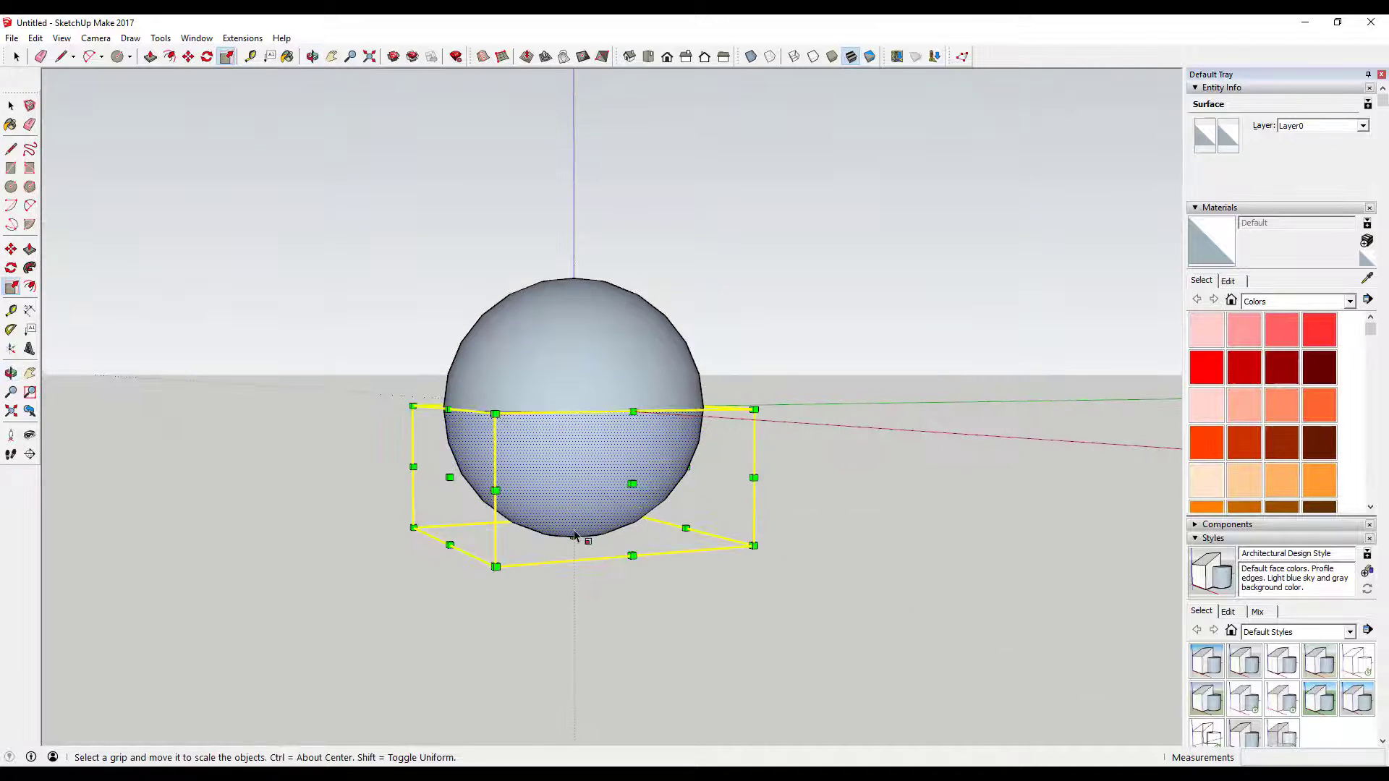
drag(576, 535, 574, 663)
key(space)
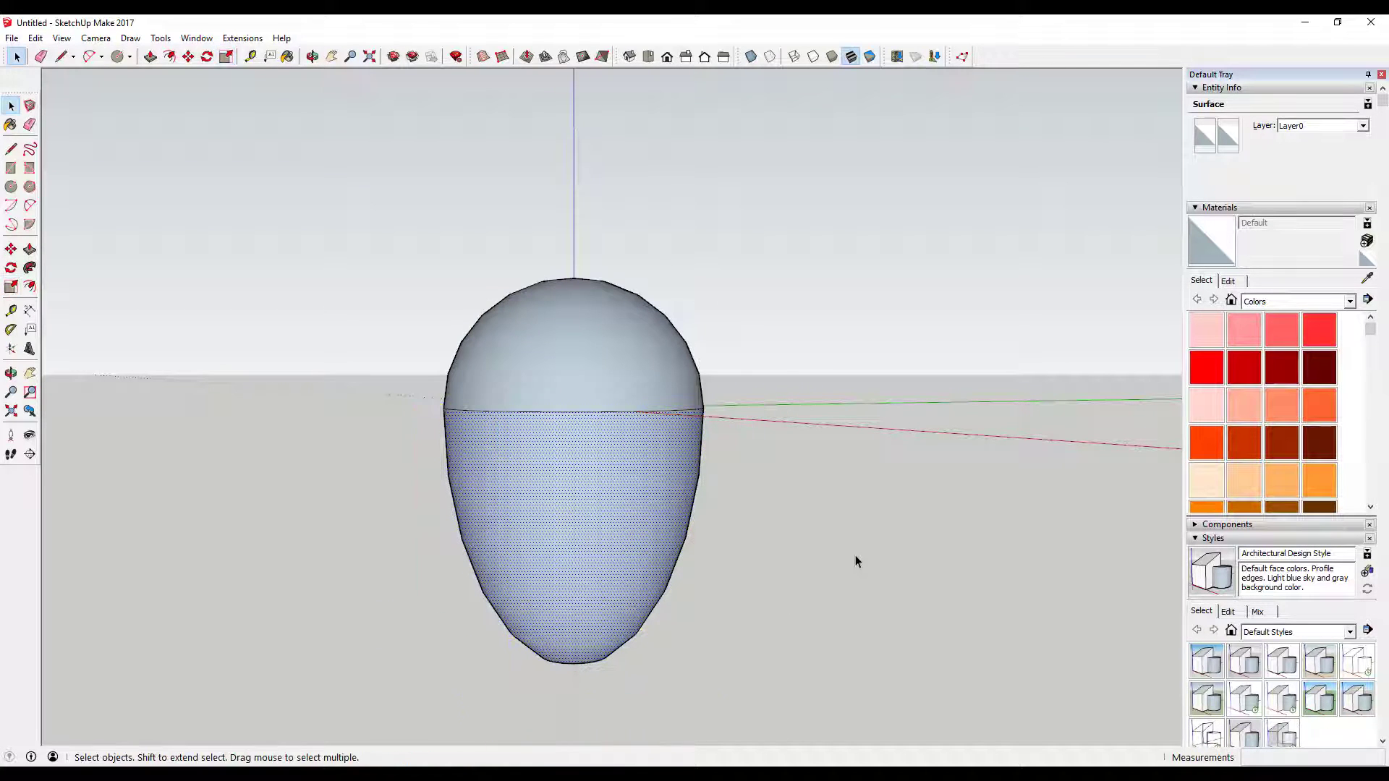
Orbit around the egg to face it, then window-select the entire egg
click(788, 468)
key(o)
drag(788, 467, 571, 598)
key(space)
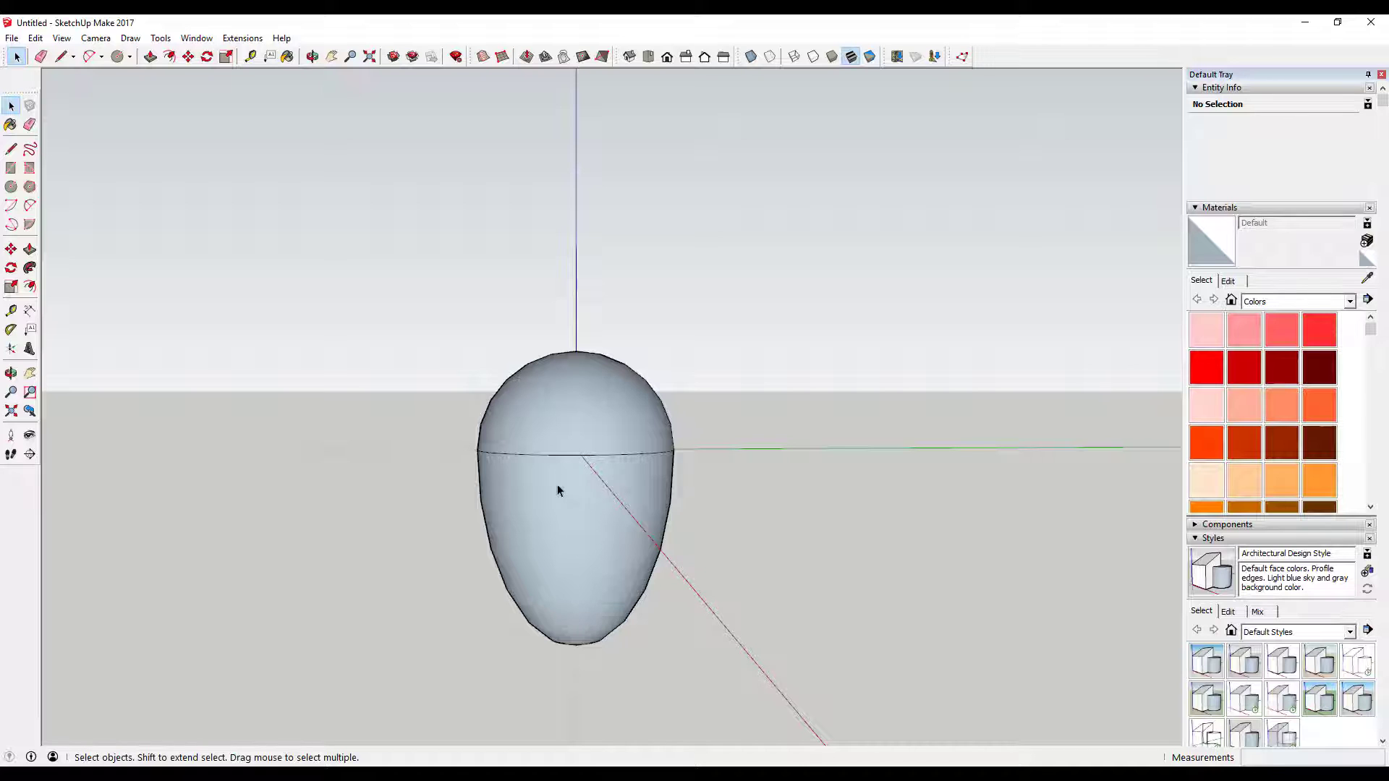
middle_drag(535, 476, 648, 490)
scroll(648, 490, down, 2)
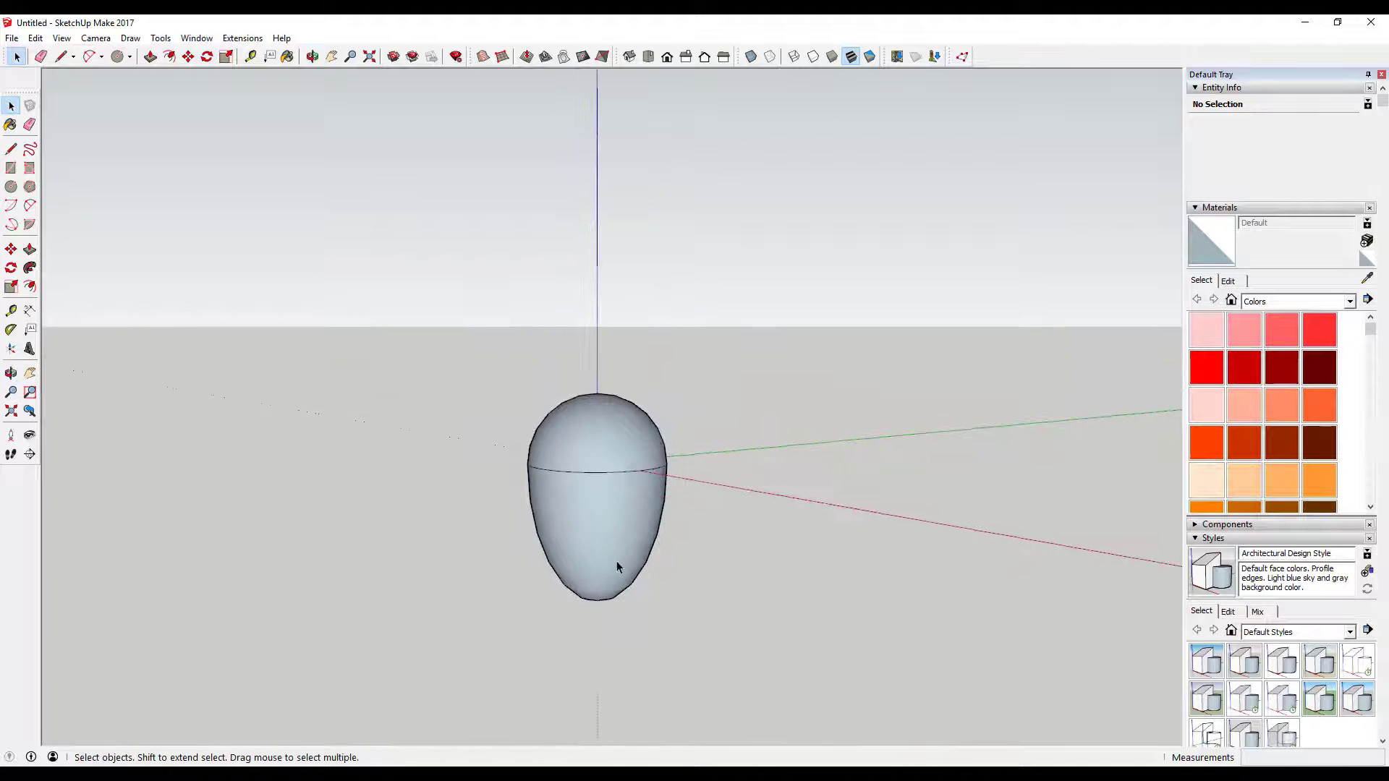
scroll(615, 561, up, 3)
mouse_move(358, 215)
mouse_down()
mouse_move(871, 622)
mouse_move(893, 655)
mouse_up()
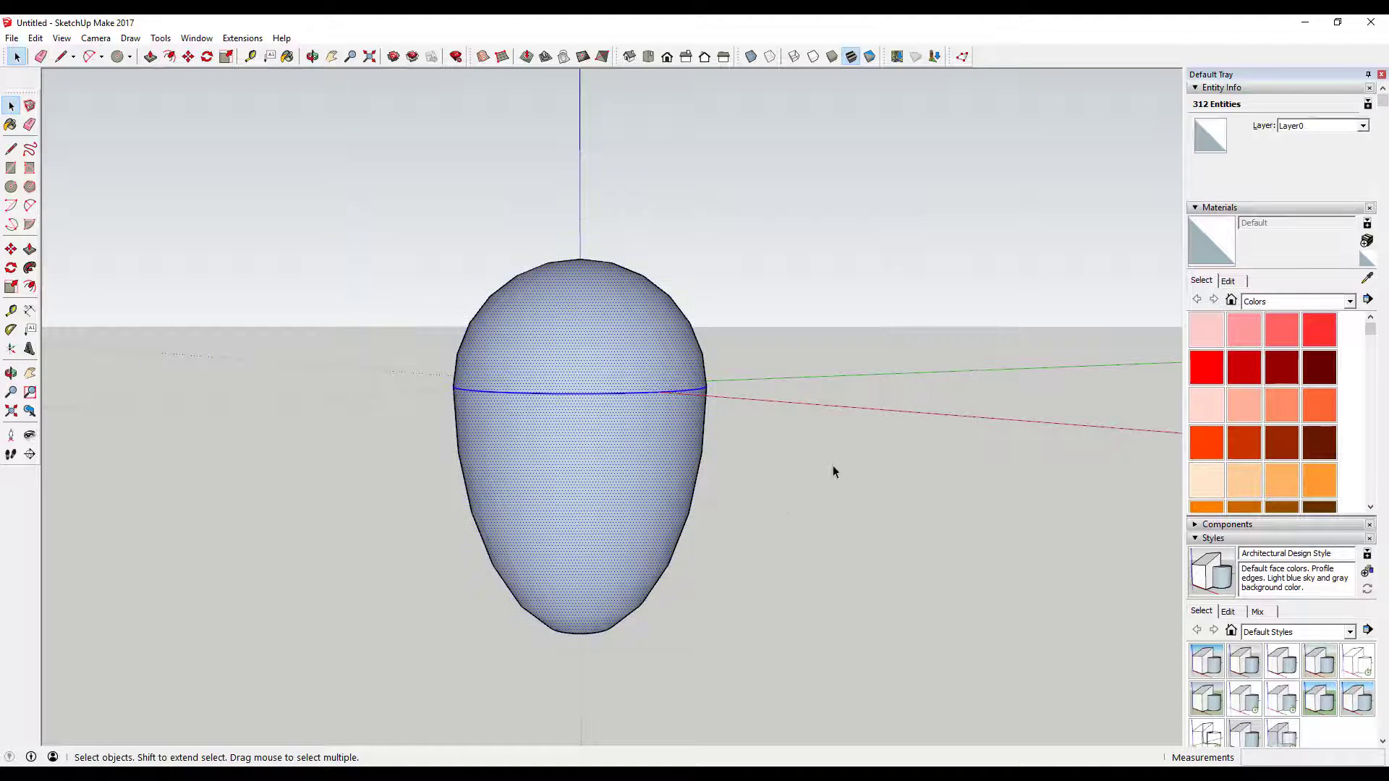
Erase every equator seam edge around the egg's middle, orbiting to reach the remaining seam
key(e)
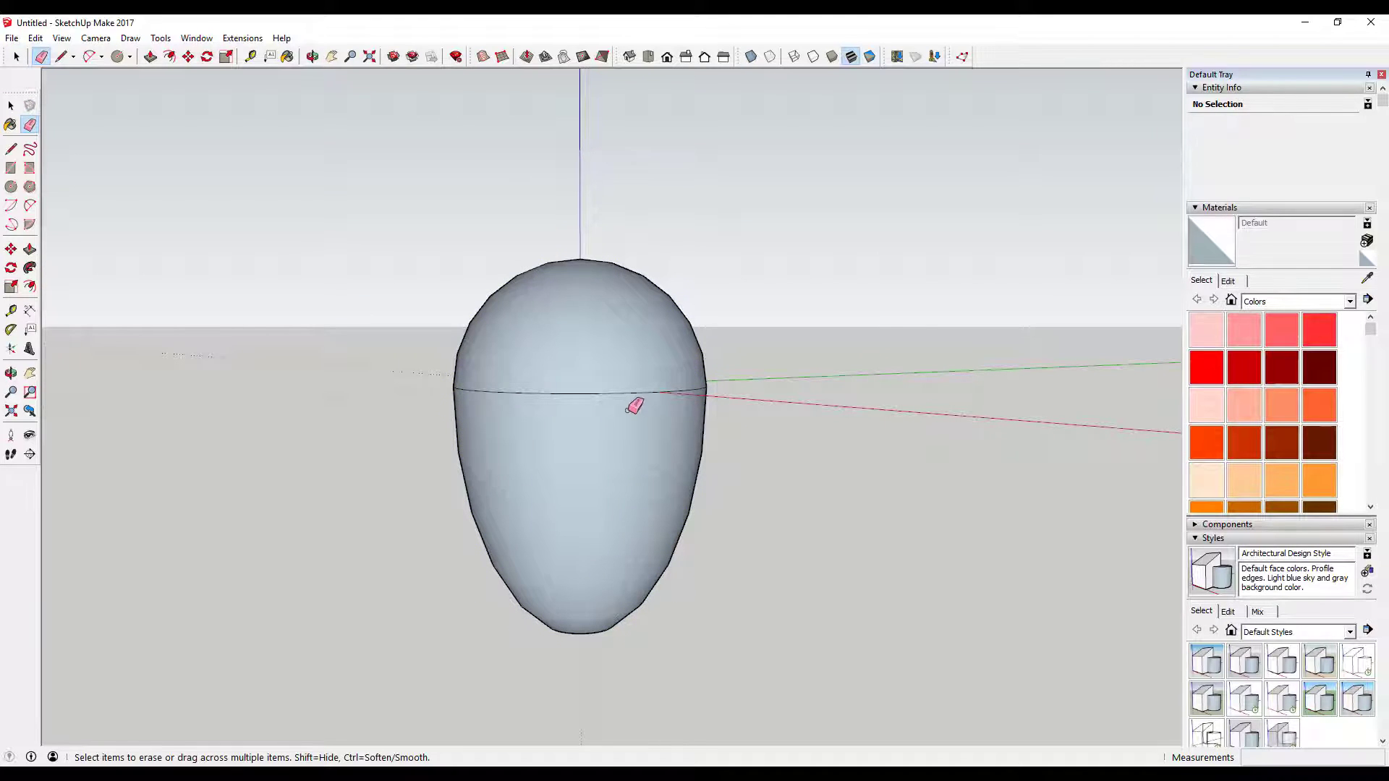
click(612, 394)
mouse_move(630, 393)
mouse_down()
mouse_move(712, 385)
mouse_move(657, 401)
mouse_move(703, 389)
mouse_move(481, 387)
mouse_up()
mouse_move(484, 391)
middle_down()
mouse_move(589, 419)
mouse_move(1126, 415)
mouse_move(738, 425)
mouse_move(714, 388)
middle_up()
drag(713, 388, 487, 391)
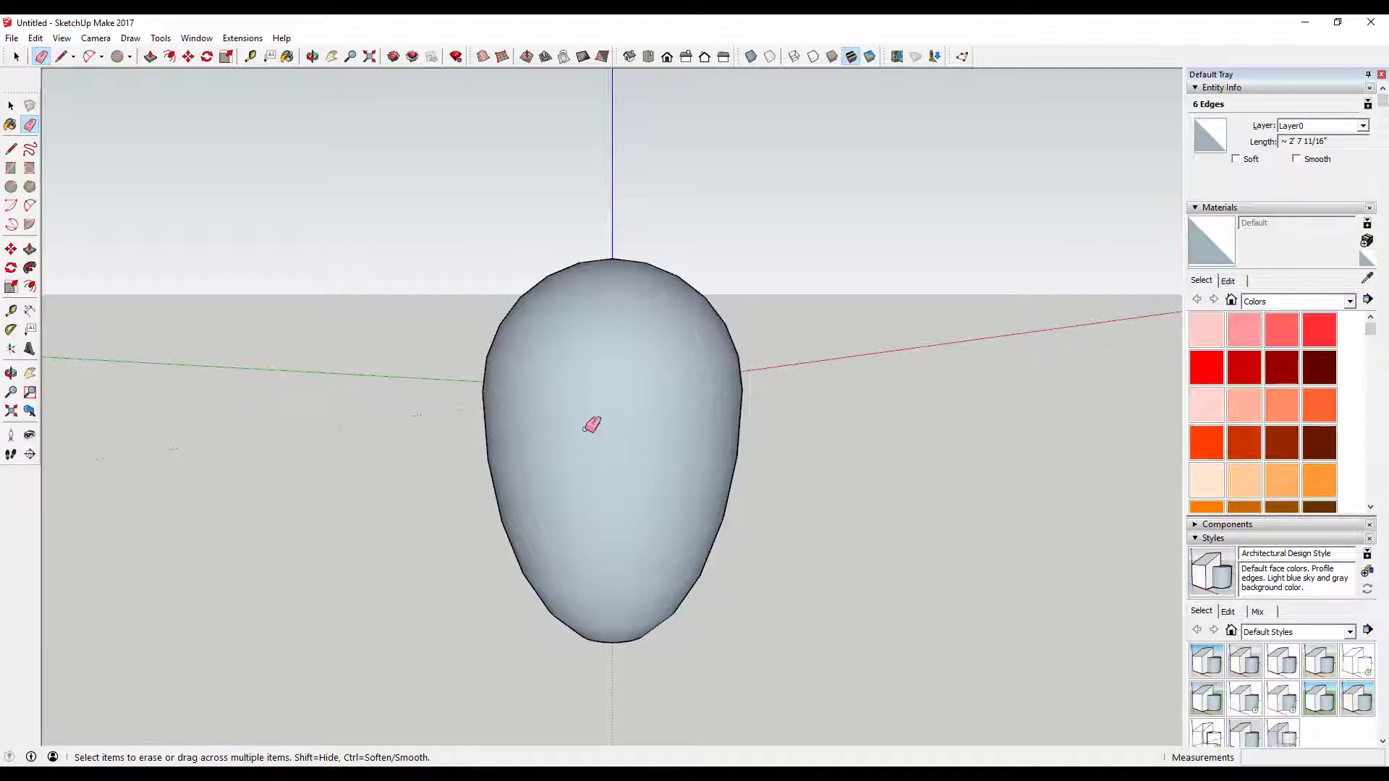
mouse_move(586, 397)
middle_down()
mouse_move(791, 410)
mouse_move(577, 437)
middle_up()
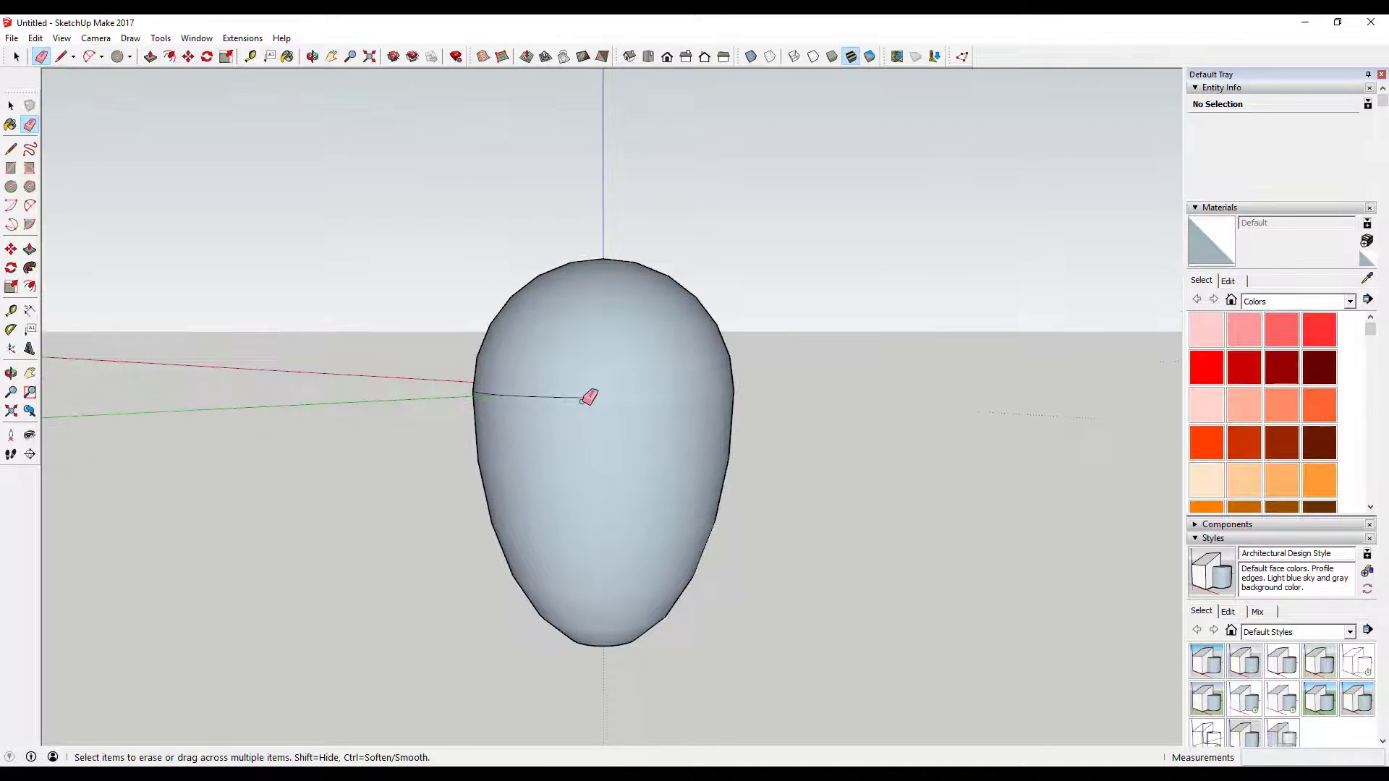
drag(589, 394, 484, 384)
mouse_move(484, 384)
middle_down()
mouse_move(763, 435)
mouse_move(684, 432)
middle_up()
click(535, 395)
key(space)
scroll(565, 448, down, 3)
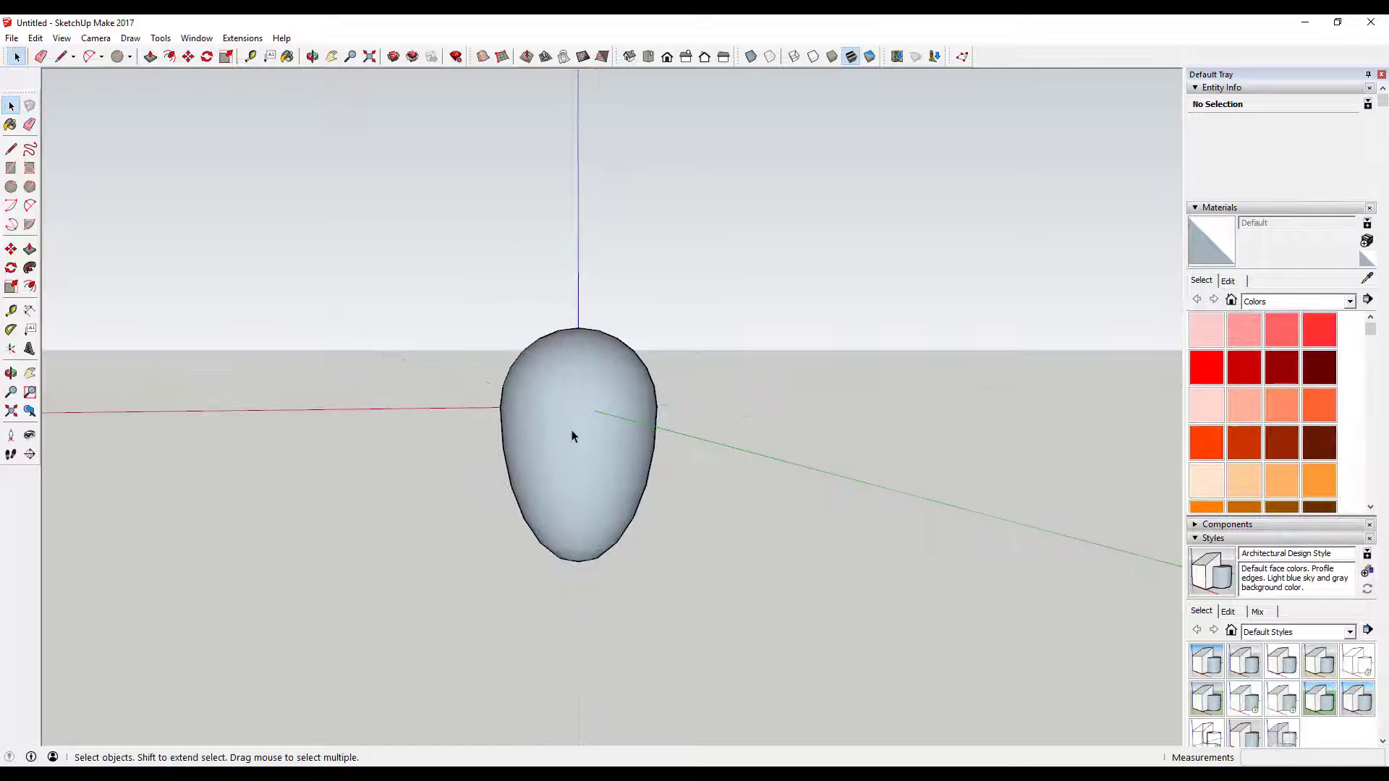
Select all of the egg's faces and apply Reverse Faces so white faces outward
click(571, 429)
click(572, 396)
right_click(572, 394)
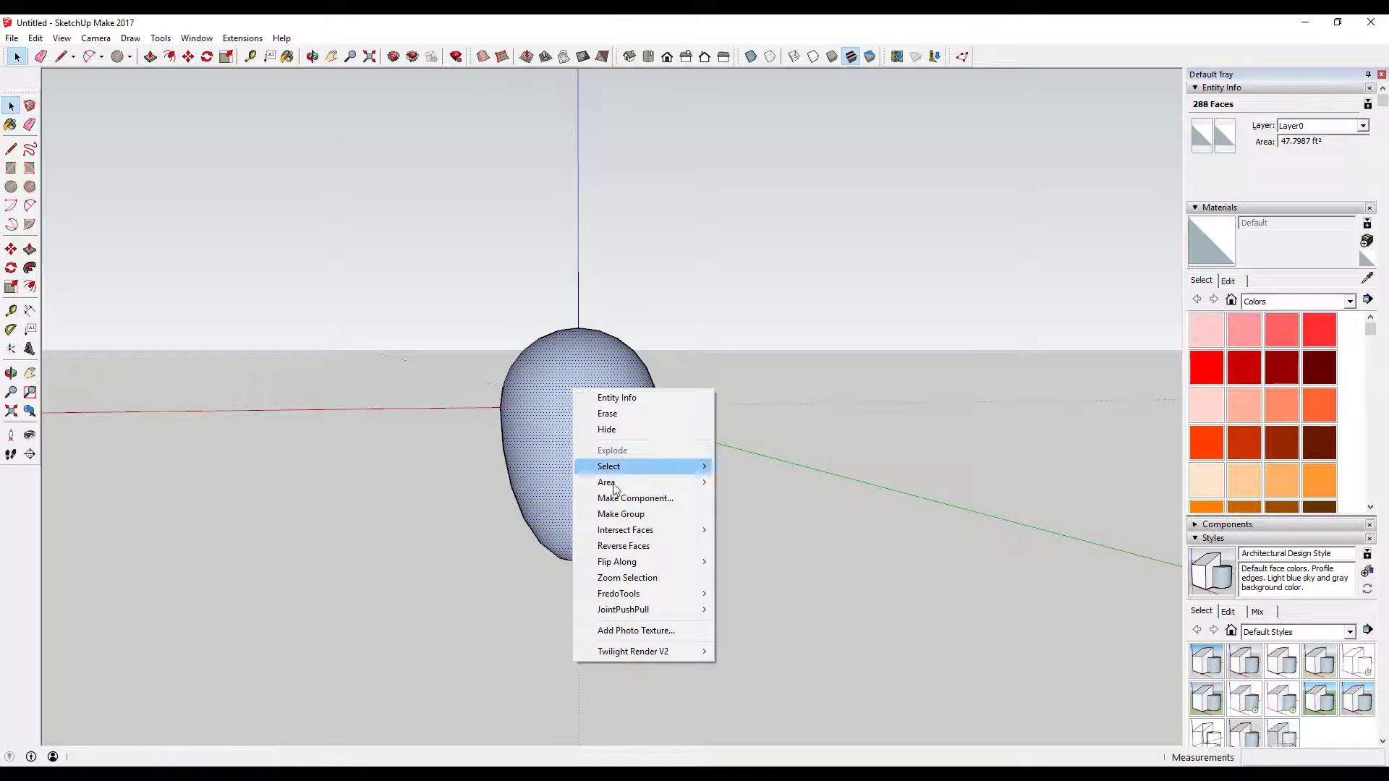
click(640, 549)
Deselect the egg and orbit to inspect the finished white surface from several angles
scroll(700, 406, down, 2)
scroll(685, 391, up, 2)
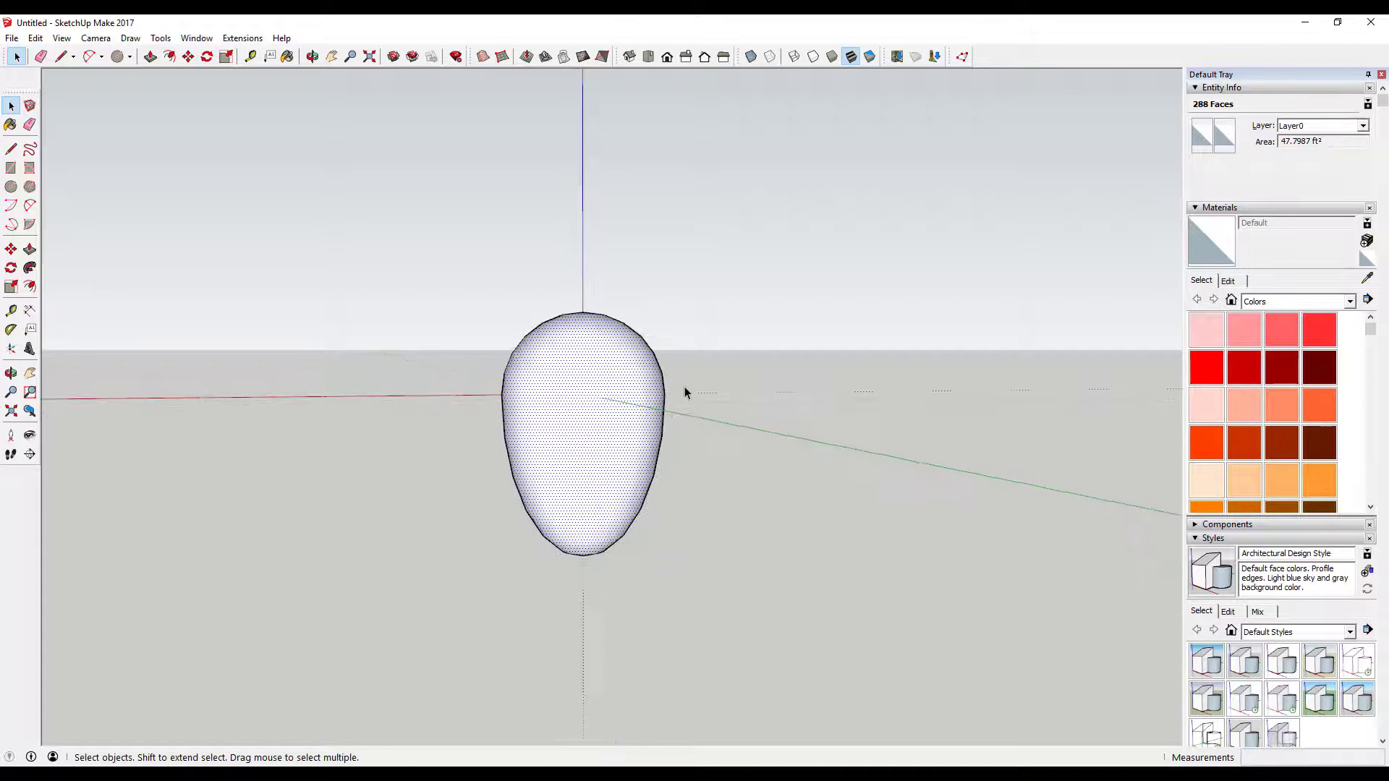
middle_drag(686, 390, 548, 440)
click(780, 440)
middle_drag(779, 440, 553, 537)
middle_drag(474, 450, 417, 504)
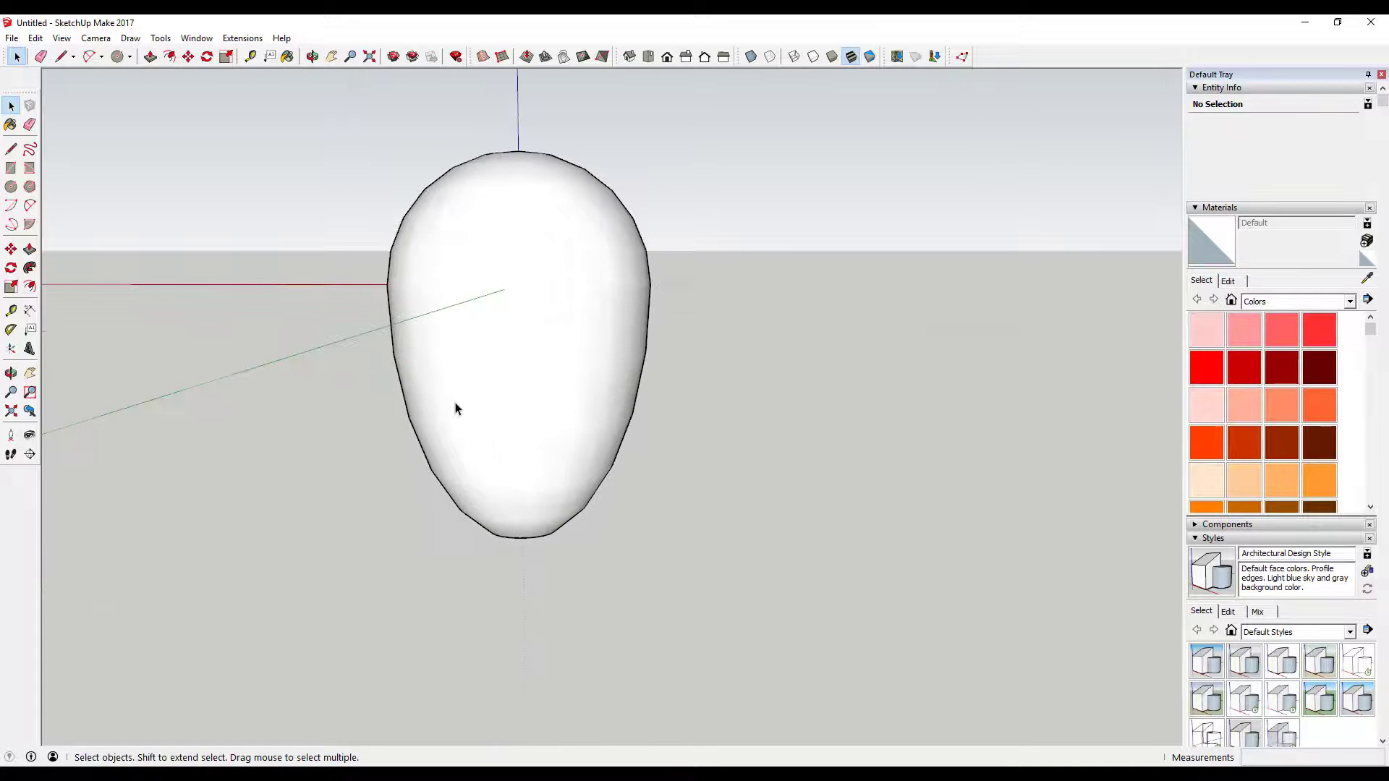